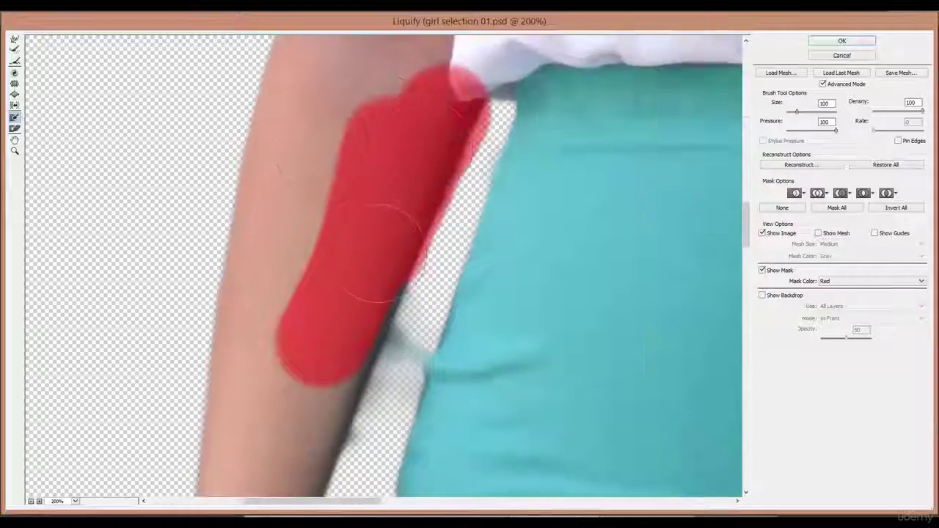
# - Paint a freeze mask over the lowered forearm down toward the hand with a size 100 brush
pyautogui.moveTo(308, 350); pyautogui.dragTo(275, 129)
pyautogui.moveTo(221, 140); pyautogui.dragTo(285, 430)
pyautogui.moveTo(192, 323); pyautogui.dragTo(143, 165)
pyautogui.moveTo(218, 226); pyautogui.dragTo(252, 409)
pyautogui.moveTo(183, 294); pyautogui.dragTo(192, 110)
pyautogui.moveTo(300, 105); pyautogui.dragTo(242, 394)
# - Extend the freeze mask over the hand, the bag straps and the handbag
pyautogui.hotkey('ctrl', '-')
pyautogui.hotkey('ctrl', '-')
pyautogui.moveTo(219, 239); pyautogui.dragTo(190, 316)
pyautogui.moveTo(189, 334); pyautogui.dragTo(189, 92)
pyautogui.moveTo(202, 226)
pyautogui.mouseDown()
pyautogui.moveTo(223, 309)
pyautogui.moveTo(238, 446)
pyautogui.mouseUp()
pyautogui.moveTo(235, 257); pyautogui.dragTo(238, 393)
pyautogui.hotkey('ctrl', '-')
pyautogui.moveTo(249, 194); pyautogui.dragTo(249, 154)
# - Slim the skirt edge beside the masked arm with the Push Left tool at size 300 and pressure 10
pyautogui.press('o')
pyautogui.moveTo(294, 185); pyautogui.dragTo(303, 150)
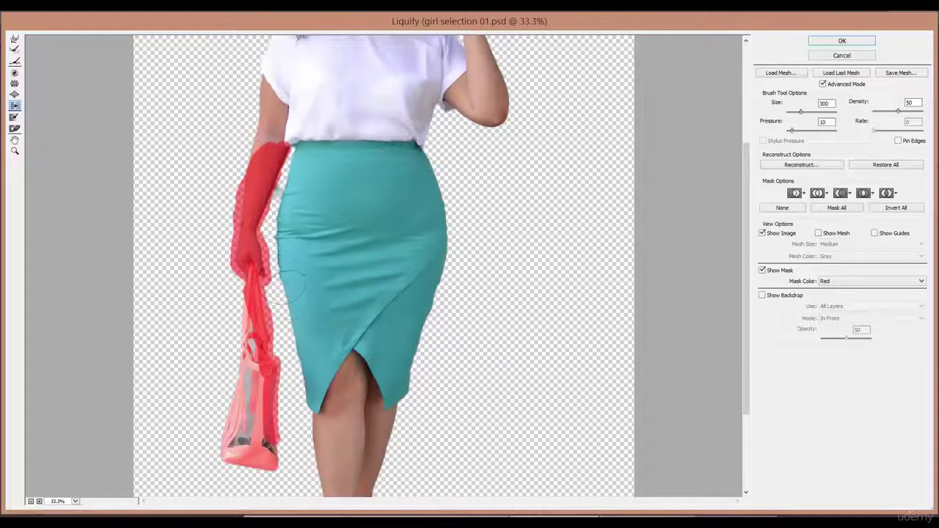
pyautogui.moveTo(302, 398); pyautogui.dragTo(302, 280)
# - Slim the legs below the skirt hem using the Push Left tool at size 250
pyautogui.hotkey('ctrl', '+')
pyautogui.hotkey('ctrl', '+')
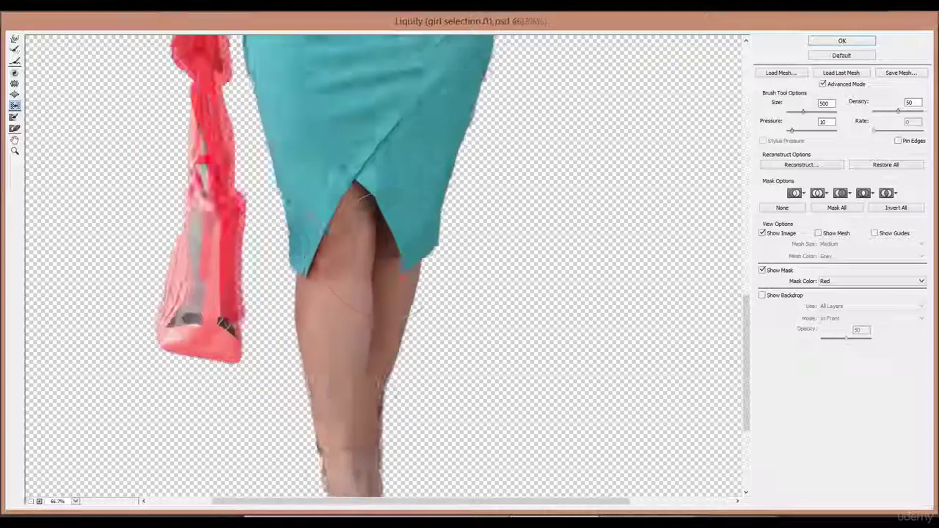
pyautogui.press('[')
pyautogui.press('[')
pyautogui.press('[')
pyautogui.moveTo(385, 170); pyautogui.dragTo(396, 230)
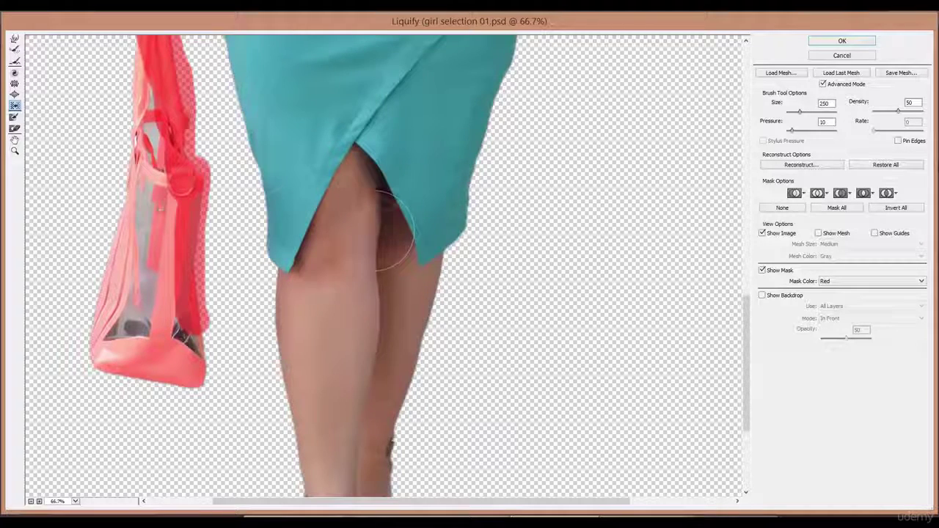
pyautogui.scroll(-2, 374, 334)
pyautogui.moveTo(285, 149); pyautogui.dragTo(295, 261)
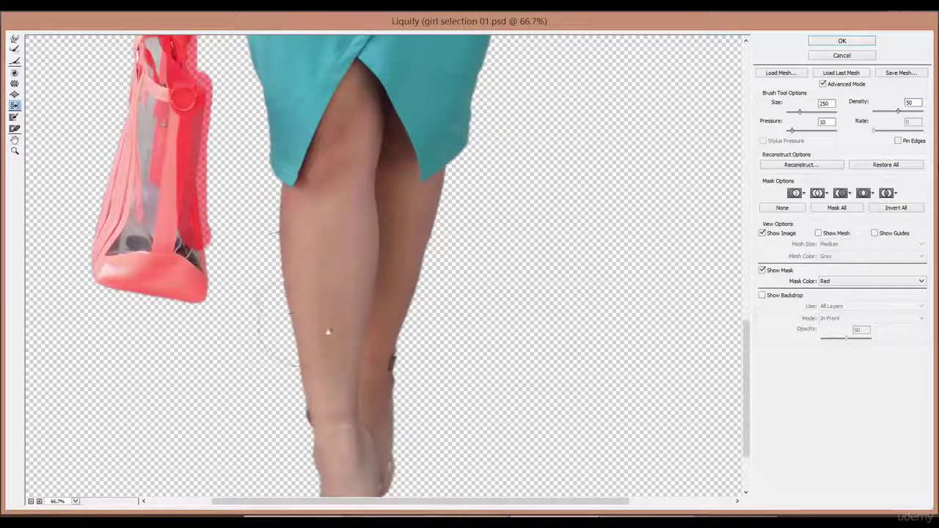
pyautogui.moveTo(327, 331); pyautogui.dragTo(318, 243)
pyautogui.moveTo(436, 357); pyautogui.dragTo(436, 384)
# - Refine the inner edge of the front calf with the Push Left brush at size 200
pyautogui.hotkey('ctrl', '0')
pyautogui.hotkey('ctrl', '+')
pyautogui.hotkey('ctrl', '+')
pyautogui.hotkey('ctrl', '+')
pyautogui.hotkey('ctrl', '+')
pyautogui.hotkey('ctrl', '+')
pyautogui.hotkey('ctrl', '+')
pyautogui.hotkey('ctrl', '-')
pyautogui.hotkey('ctrl', '-')
pyautogui.press('[')
pyautogui.moveTo(379, 207); pyautogui.dragTo(379, 176)
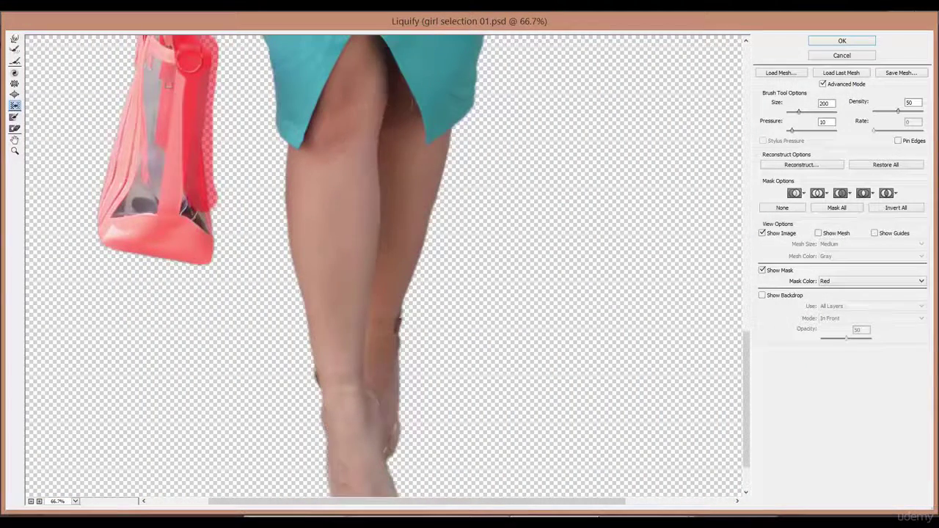
# - Push the skirt's outer hip edge on the side away from the bag inward with a larger brush
pyautogui.scroll(2, 365, 256)
pyautogui.scroll(-3, 364, 256)
pyautogui.press(']')
pyautogui.press(']')
pyautogui.moveTo(435, 286); pyautogui.dragTo(426, 220)
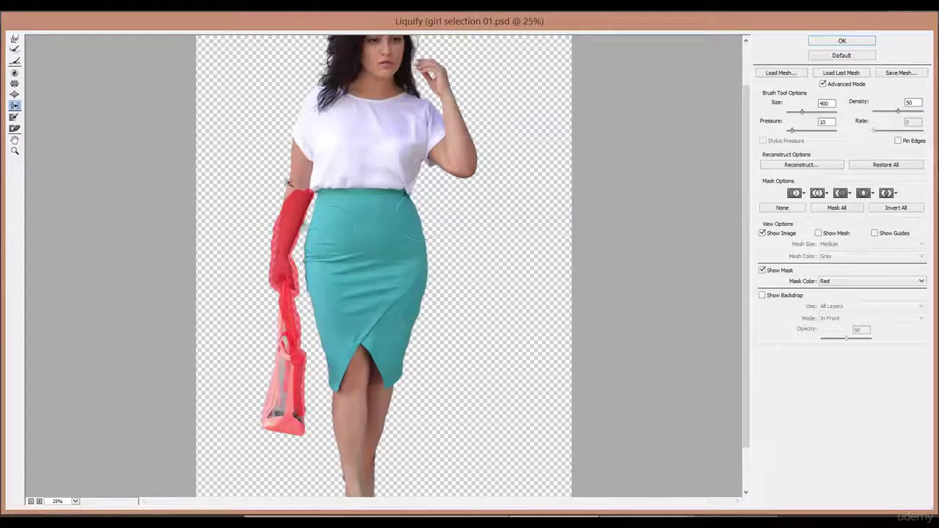
# - Freeze-mask the upper part of the lowered arm up to the sleeve
pyautogui.scroll(3, 322, 239)
pyautogui.click(15, 118)
pyautogui.scroll(1, 332, 297)
pyautogui.moveTo(402, 292)
pyautogui.mouseDown()
pyautogui.moveTo(353, 125)
pyautogui.moveTo(315, 84)
pyautogui.mouseUp()
pyautogui.scroll(-3, 328, 209)
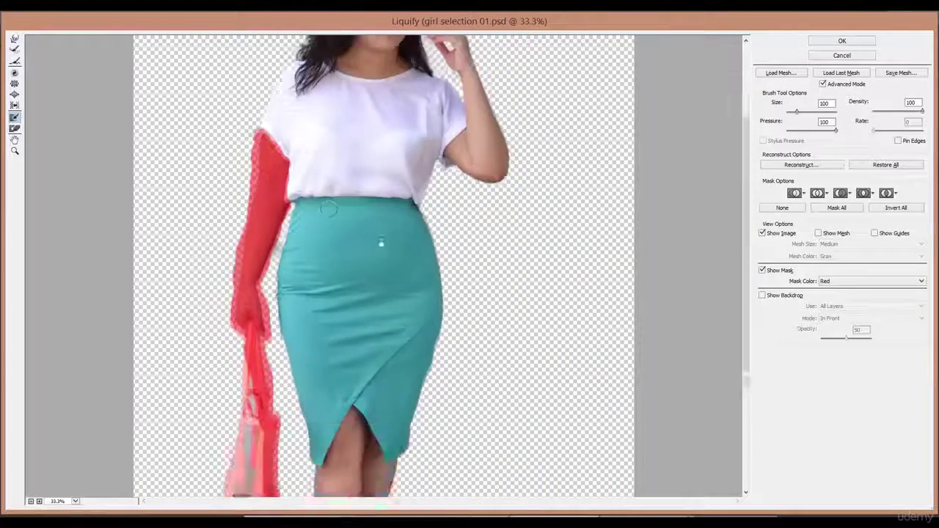
# - Thaw the excess mask along the blouse edge with a size 40 Thaw Mask brush
pyautogui.scroll(4, 328, 209)
pyautogui.press('d')
pyautogui.press('[')
pyautogui.press('[')
pyautogui.press('[')
pyautogui.press('[')
pyautogui.press('[')
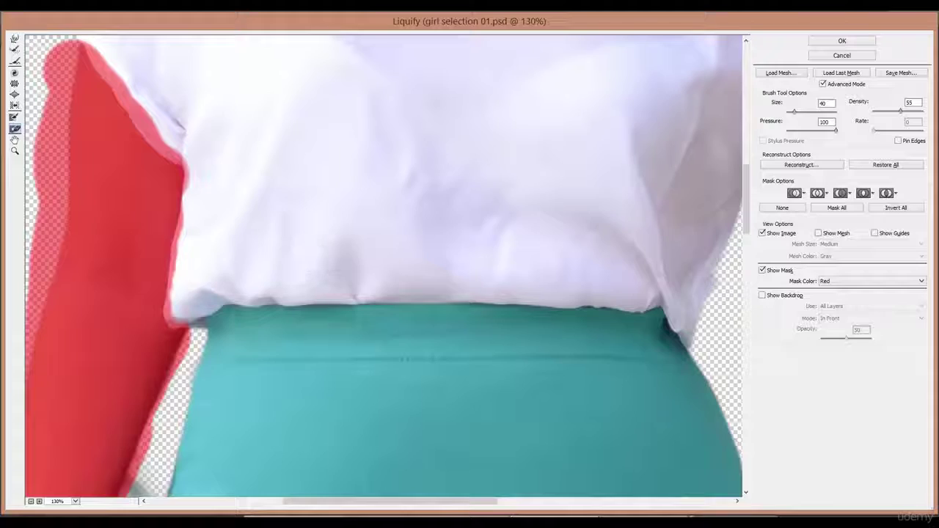
pyautogui.scroll(-3, 286, 261)
# - Push the blouse and waist edge beside the masked arm inward with the Push Left tool at size 400
pyautogui.press('o')
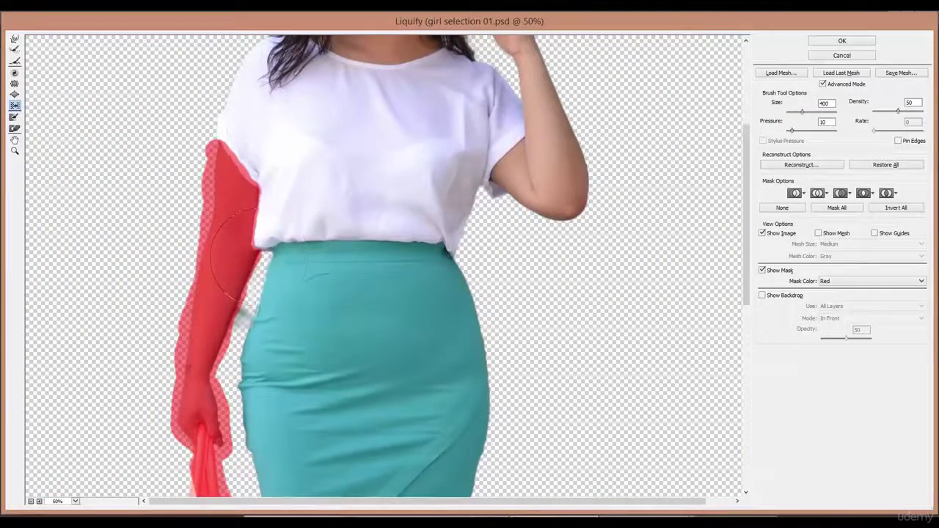
pyautogui.moveTo(259, 258); pyautogui.dragTo(247, 128)
pyautogui.hotkey('ctrl', '0')
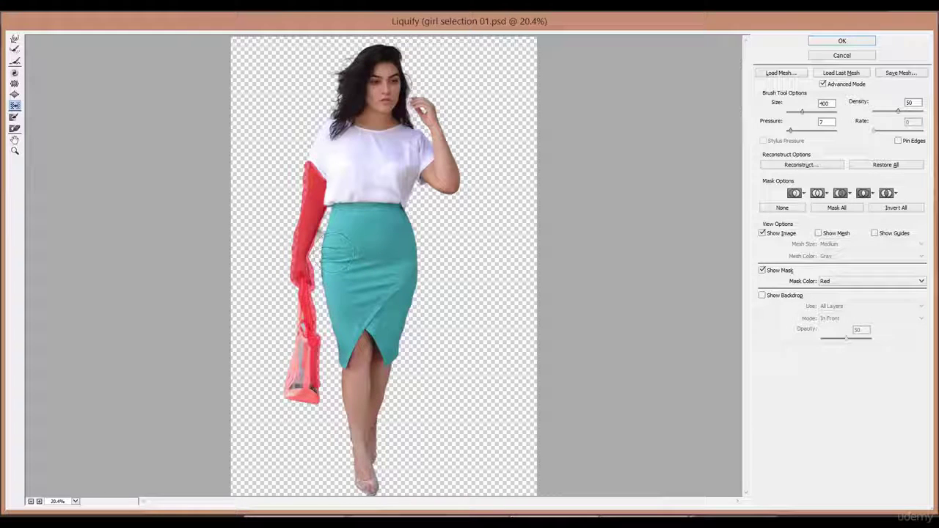
# - Reshape the blouse and waist contours with the Forward Warp tool at size 400 and pressure 18
pyautogui.hotkey('ctrl', '+')
pyautogui.hotkey('ctrl', '+')
pyautogui.hotkey('ctrl', '+')
pyautogui.hotkey('ctrl', '+')
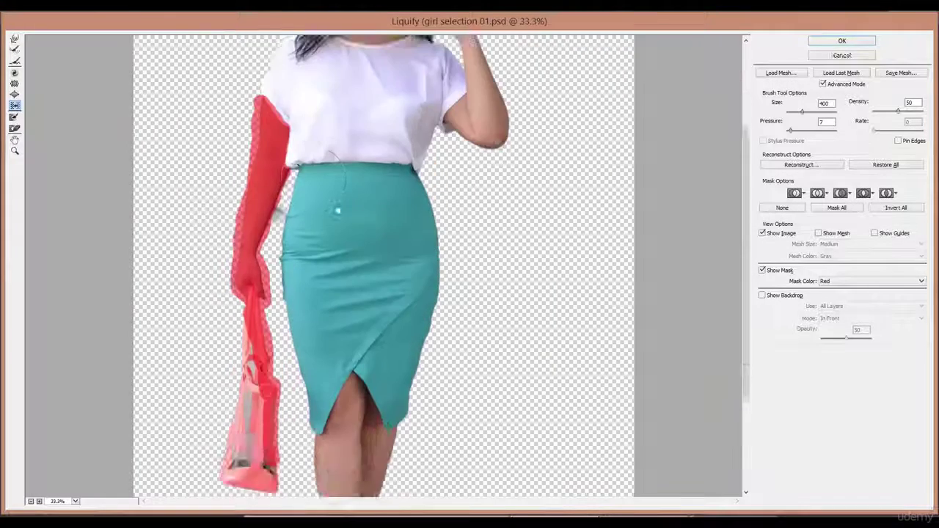
pyautogui.press('w')
pyautogui.press(']')
pyautogui.press(']')
pyautogui.press(']')
pyautogui.hotkey('ctrl', '-')
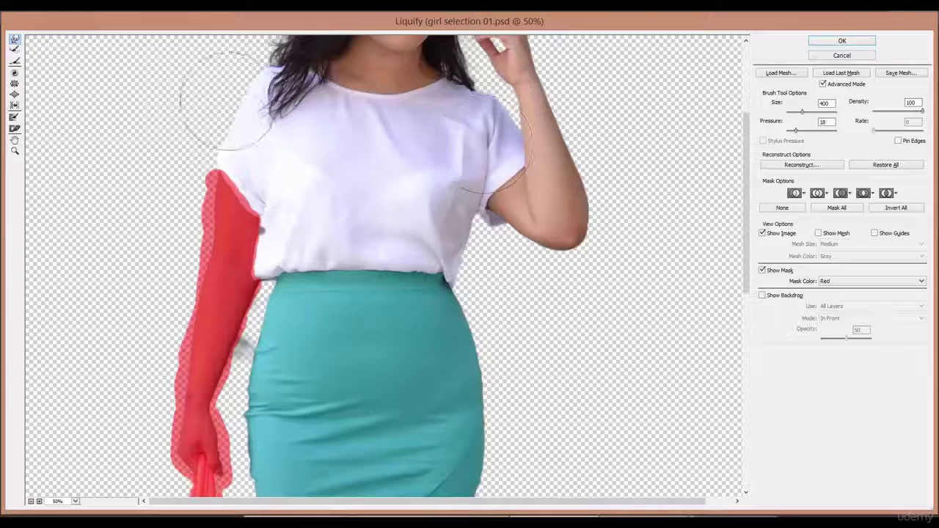
pyautogui.scroll(3, 264, 147)
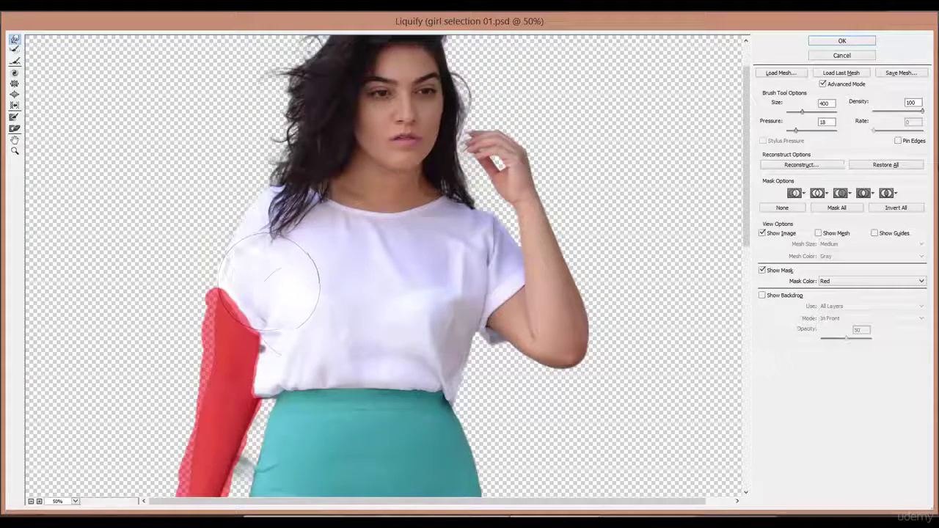
pyautogui.hotkey('ctrl', '0')
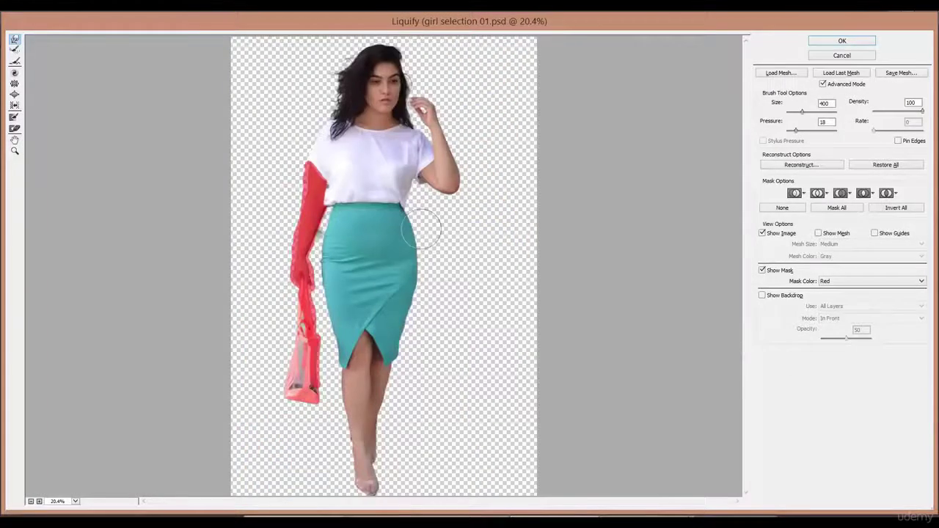
# - Slim the raised arm around the elbow with a smaller Forward Warp brush
pyautogui.hotkey('ctrl', '+')
pyautogui.hotkey('ctrl', '+')
pyautogui.hotkey('ctrl', '+')
pyautogui.moveTo(454, 138); pyautogui.dragTo(426, 314)
pyautogui.hotkey('ctrl', '+')
pyautogui.press('[')
pyautogui.press('[')
pyautogui.press('[')
pyautogui.press(']')
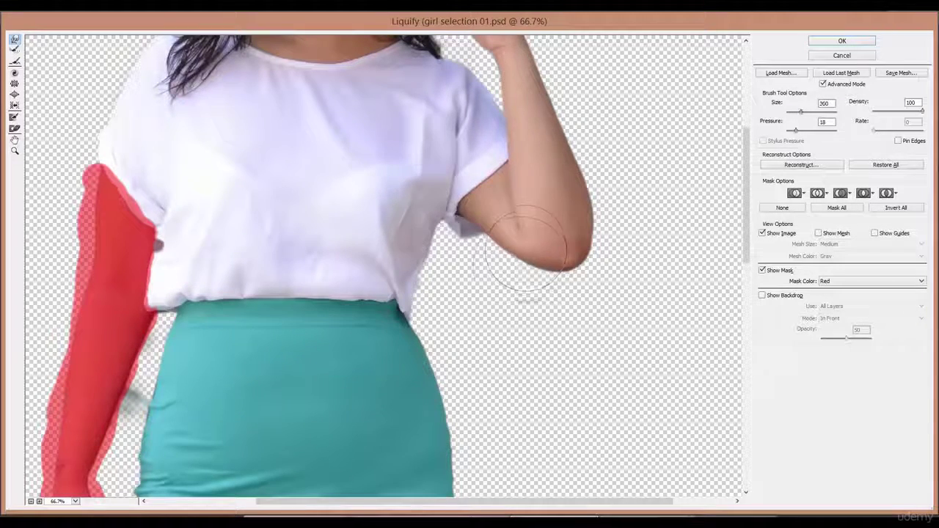
pyautogui.moveTo(522, 281); pyautogui.dragTo(546, 336)
pyautogui.hotkey('ctrl', '-')
pyautogui.moveTo(655, 373)
pyautogui.mouseDown()
pyautogui.moveTo(684, 296)
pyautogui.moveTo(685, 308)
pyautogui.mouseUp()
pyautogui.moveTo(521, 376); pyautogui.dragTo(524, 88)
# - Refine the shoulder contour beside the raised arm with the Forward Warp brush at size 250
pyautogui.hotkey('ctrl', '0')
pyautogui.hotkey('ctrl', '+')
pyautogui.hotkey('ctrl', '+')
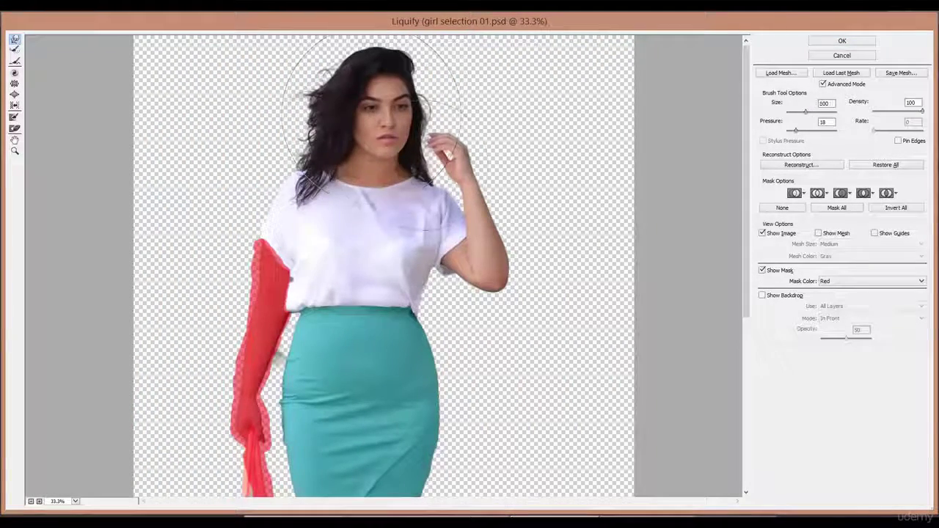
pyautogui.scroll(2, 378, 95)
pyautogui.hotkey('ctrl', '+')
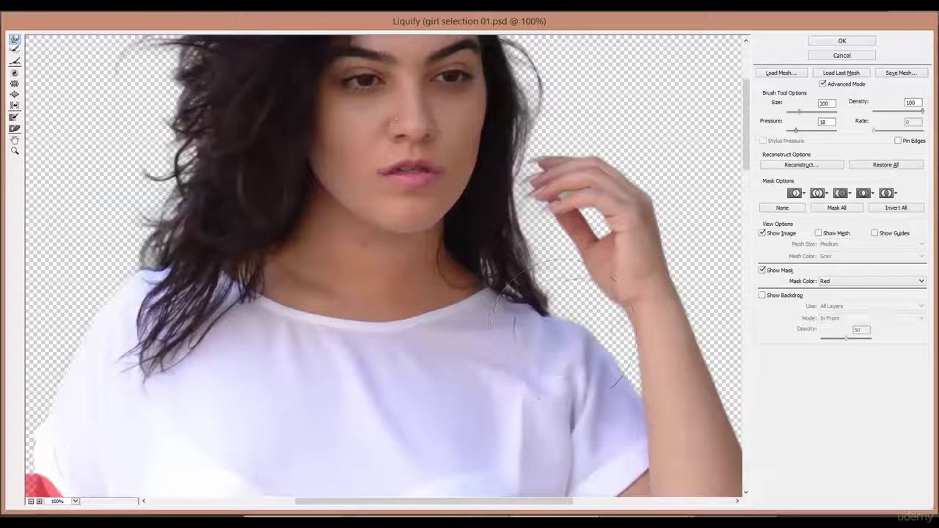
pyautogui.press(']')
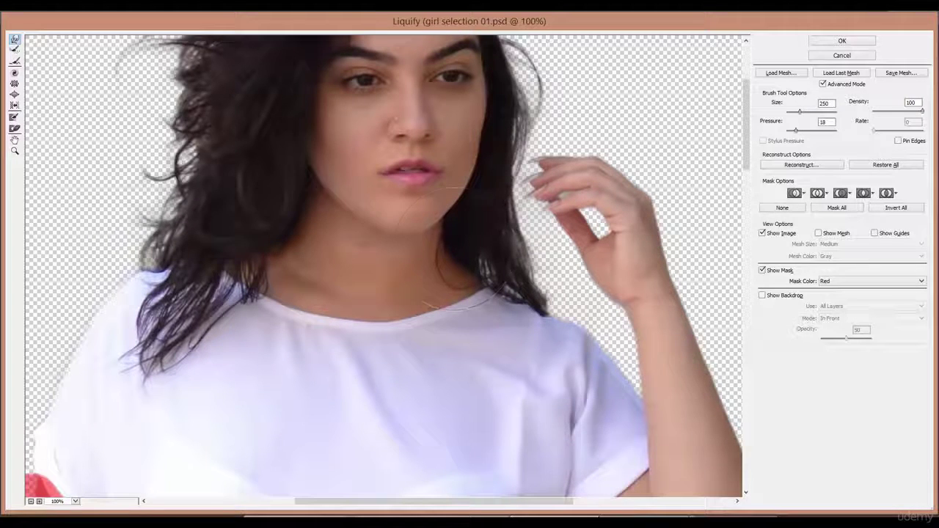
pyautogui.hotkey('ctrl', '0')
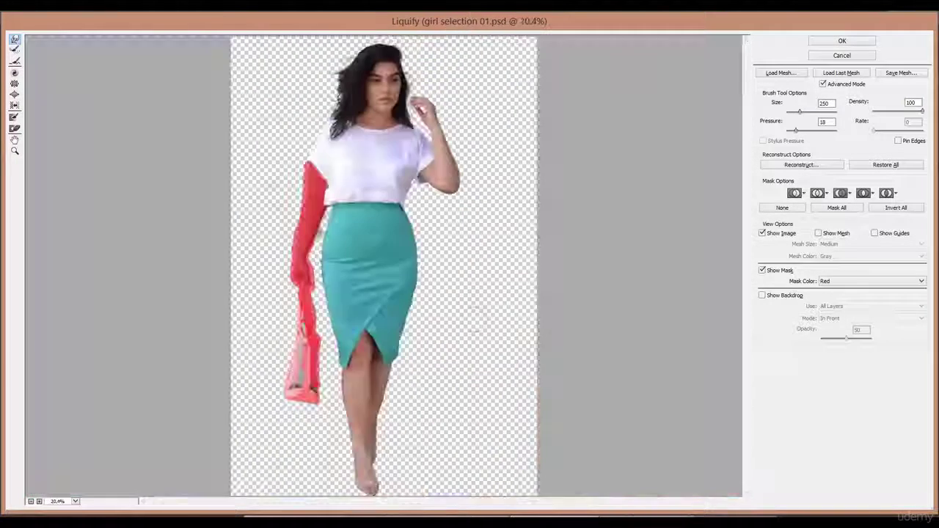
# - Thaw the entire mask on the arm and bag with a size 600 brush and apply the Liquify changes
pyautogui.press('d')
pyautogui.press(']')
pyautogui.press(']')
pyautogui.press(']')
pyautogui.moveTo(317, 165)
pyautogui.mouseDown()
pyautogui.moveTo(305, 227)
pyautogui.moveTo(302, 423)
pyautogui.mouseUp()
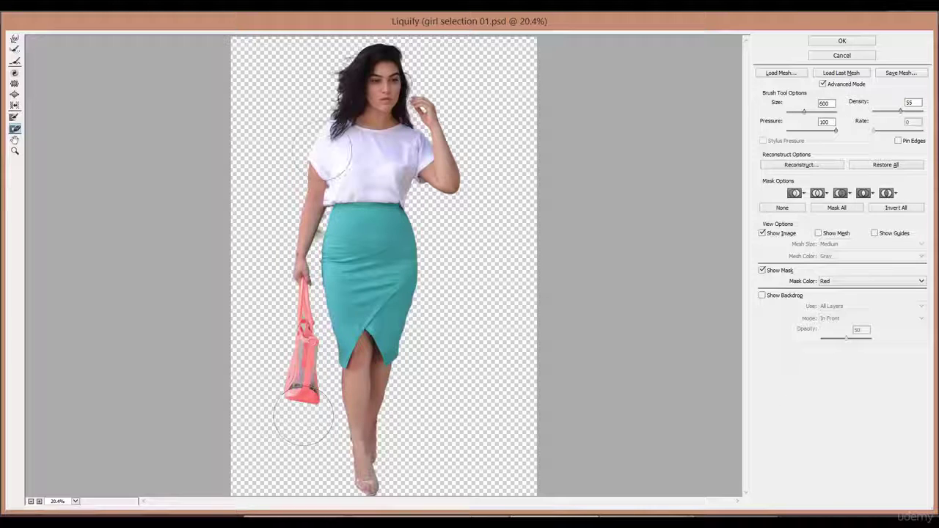
pyautogui.click(844, 40)
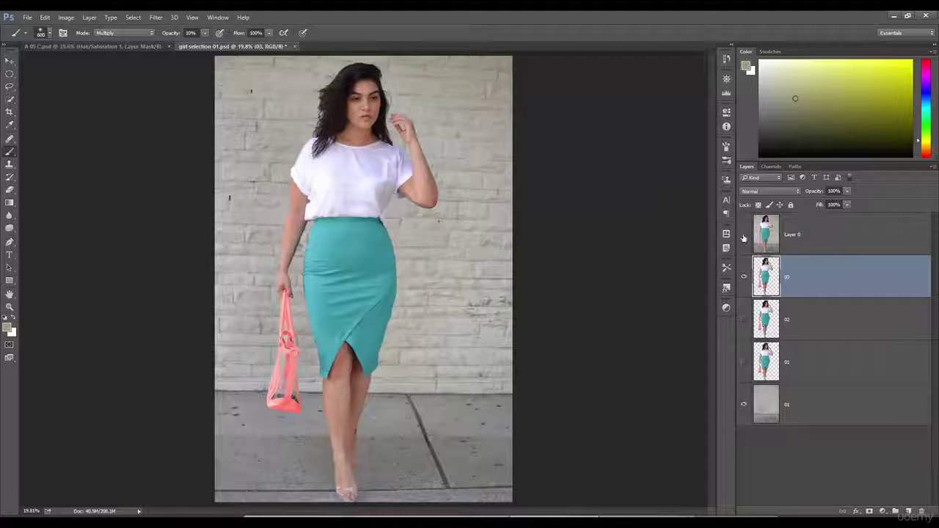
# - Compare the slimmed figure with the original Layer 0, and examine the waist and sleeve edges up close
pyautogui.click(745, 237)
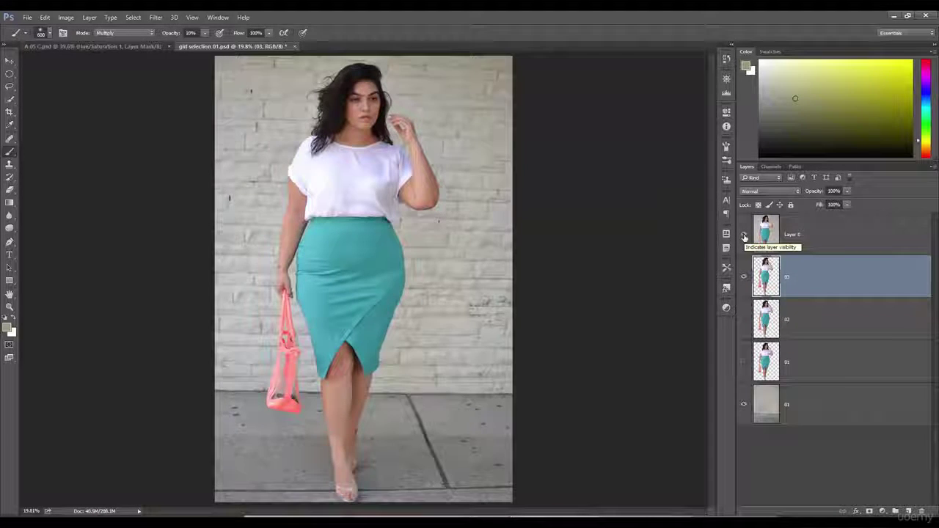
pyautogui.click(745, 237)
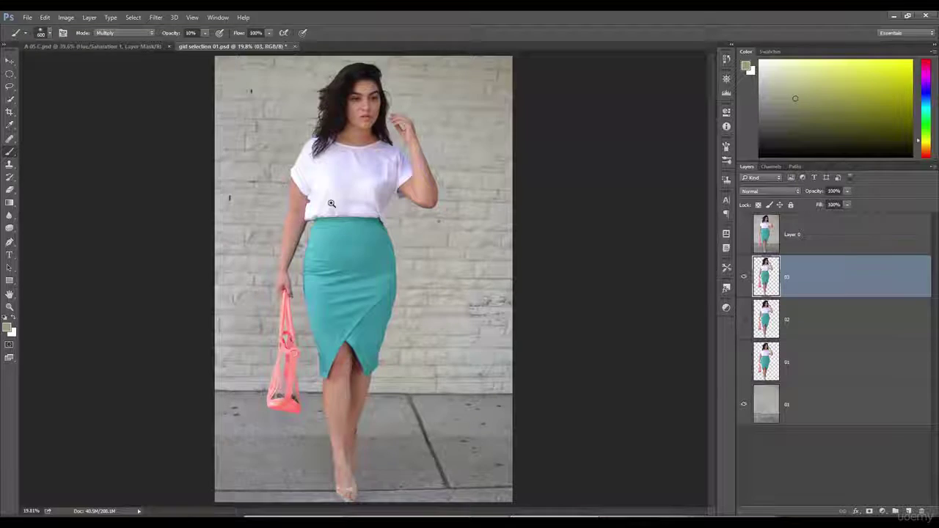
pyautogui.keyDown('ctrl'); pyautogui.click(331, 204); pyautogui.keyUp('ctrl')
pyautogui.keyDown('ctrl'); pyautogui.click(330, 204); pyautogui.keyUp('ctrl')
pyautogui.keyDown('ctrl'); pyautogui.click(306, 210); pyautogui.keyUp('ctrl')
pyautogui.keyDown('ctrl'); pyautogui.click(301, 208); pyautogui.keyUp('ctrl')
pyautogui.keyDown('ctrl'); pyautogui.click(291, 198); pyautogui.keyUp('ctrl')
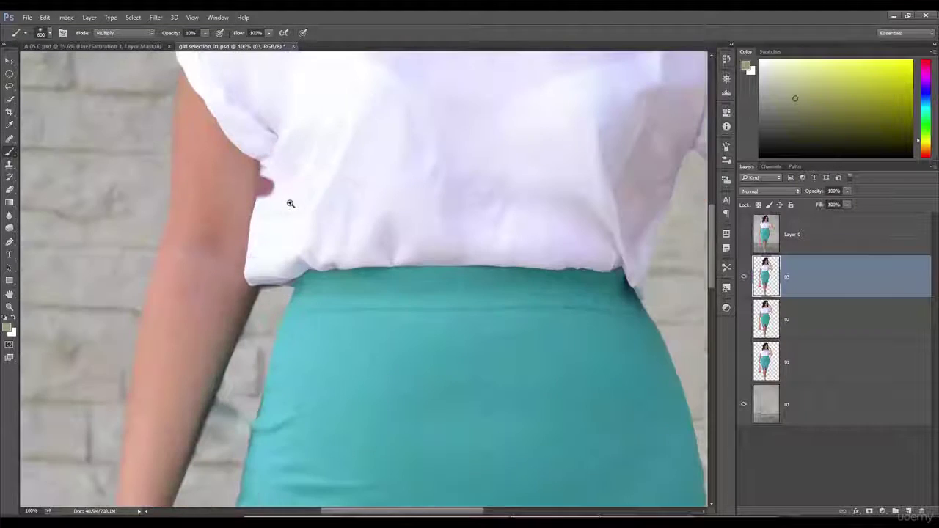
pyautogui.moveTo(289, 188)
pyautogui.mouseDown()
pyautogui.moveTo(320, 213)
pyautogui.moveTo(249, 153)
pyautogui.moveTo(258, 183)
pyautogui.mouseUp()
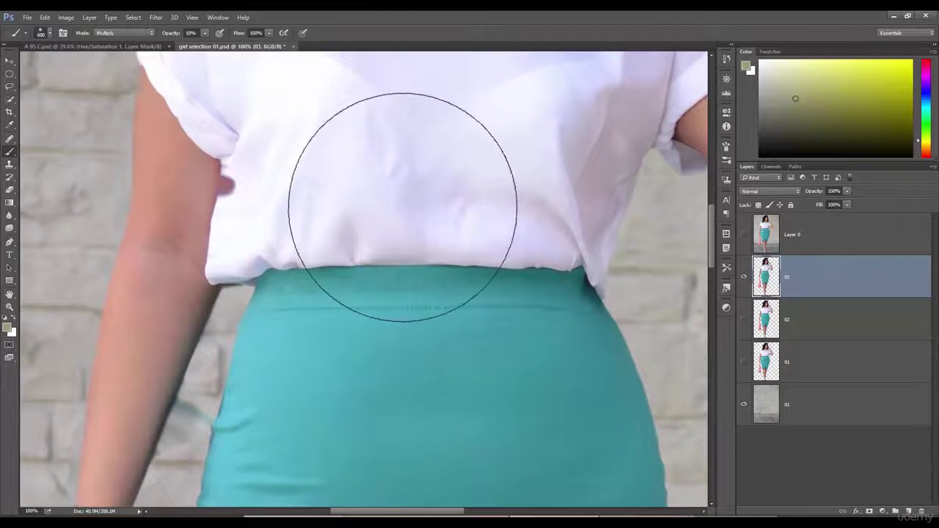
pyautogui.scroll(-3, 414, 210)
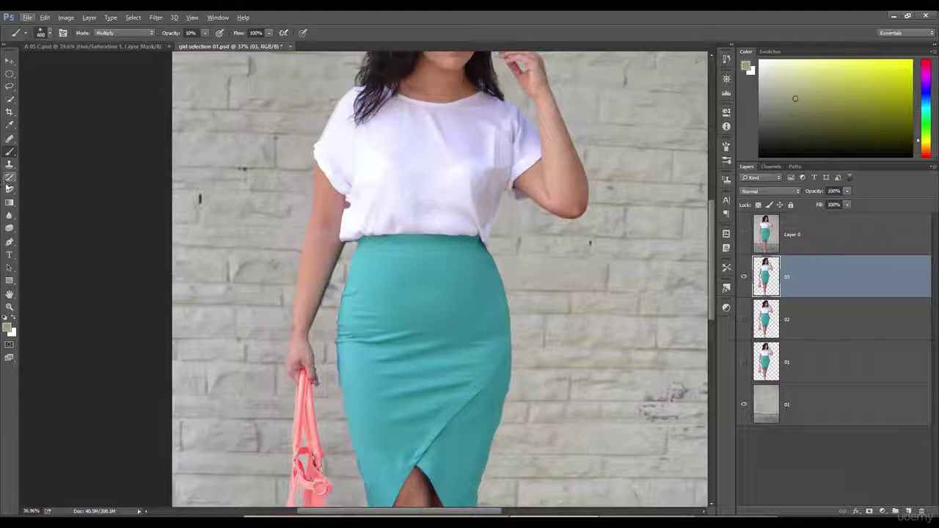
# - Set up the Clone Stamp at size 300 and sample the blouse hem at the waist corner below the raised arm
pyautogui.click(10, 164)
pyautogui.keyDown('alt'); pyautogui.click(377, 245); pyautogui.keyUp('alt')
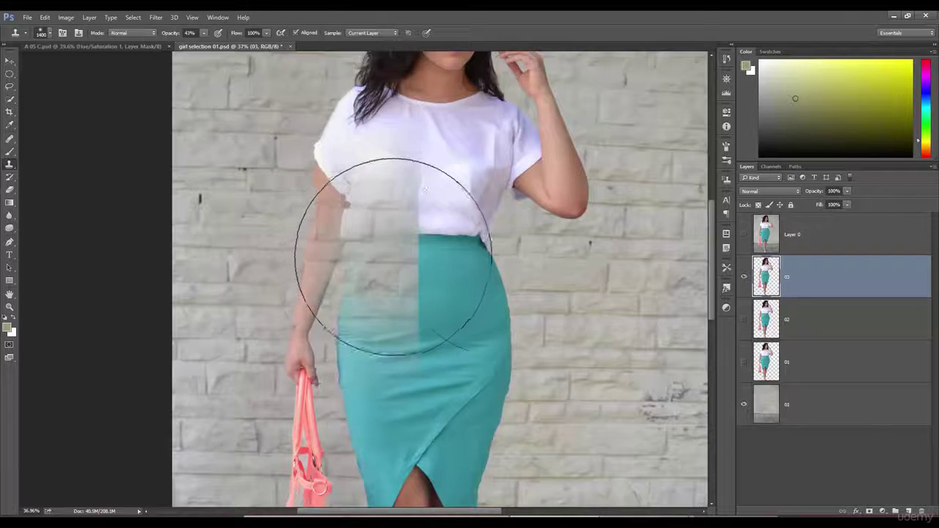
pyautogui.press('[')
pyautogui.press('[')
pyautogui.press('[')
pyautogui.press('[')
pyautogui.press('[')
pyautogui.press('[')
pyautogui.press('[')
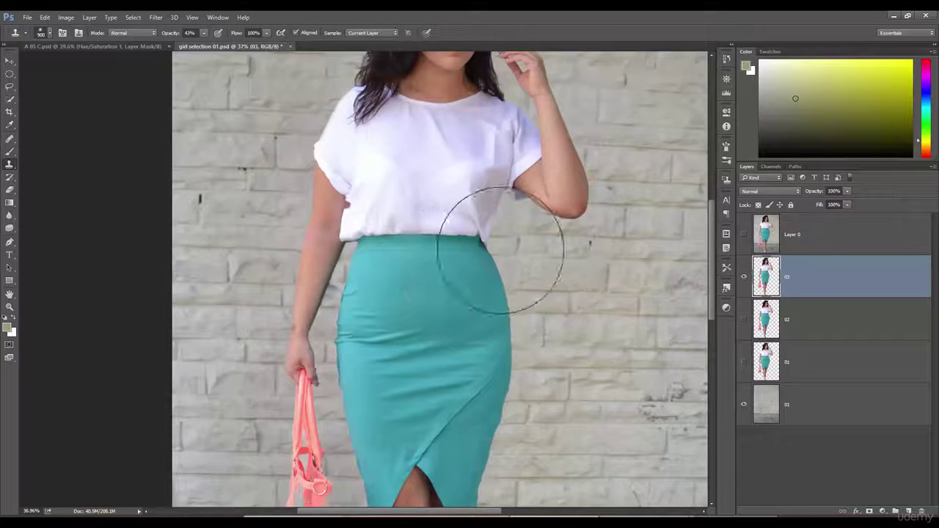
pyautogui.press('[')
pyautogui.press('[')
pyautogui.press('[')
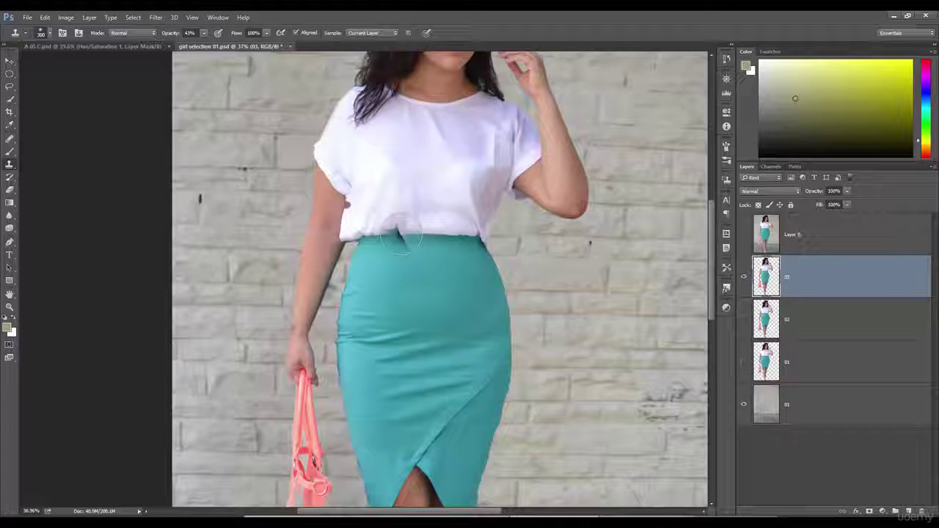
pyautogui.scroll(1, 402, 233)
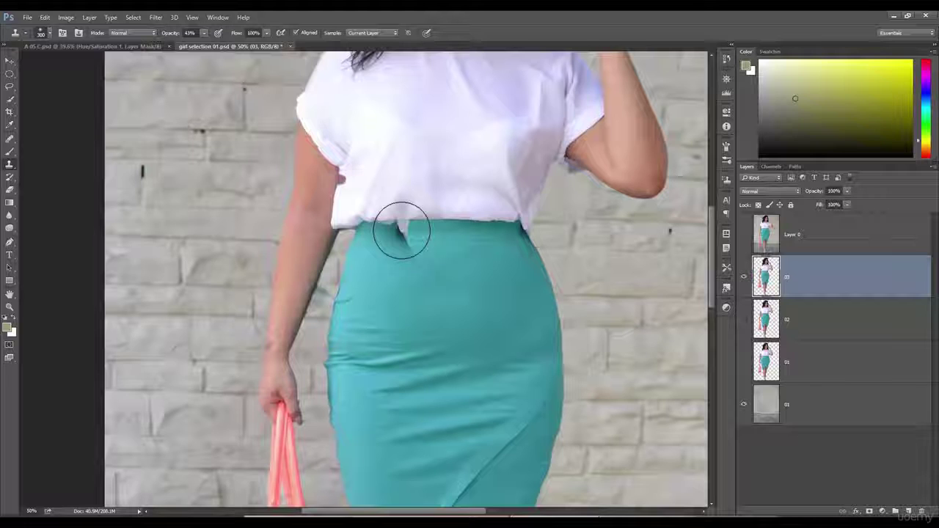
pyautogui.scroll(1, 401, 230)
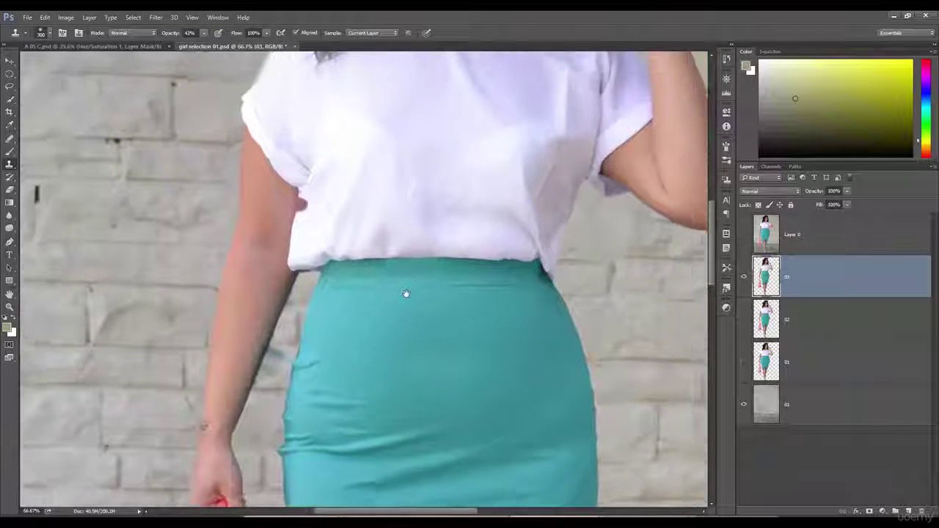
# - Set the clone source rotation to -1.0° while testing the alignment of the cloned hem at the waist corner beside the lowered arm
pyautogui.click(727, 182)
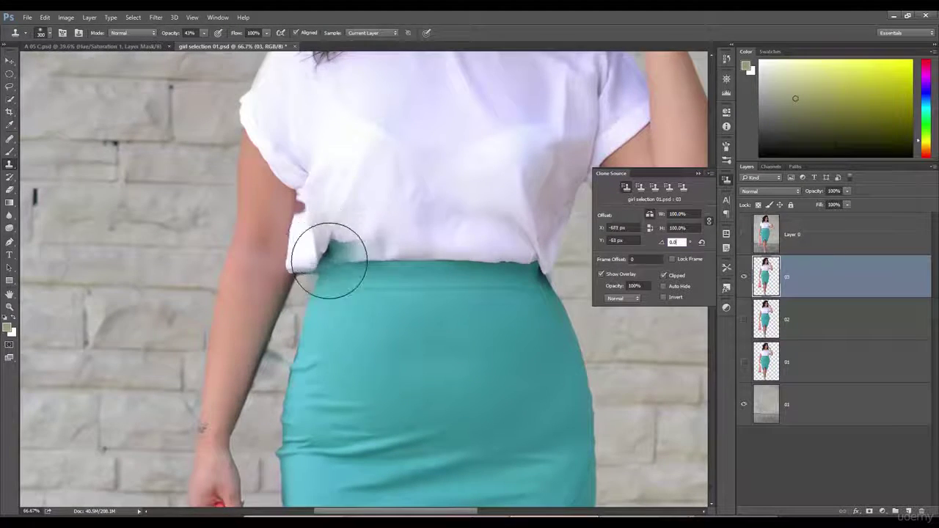
pyautogui.press('Up')
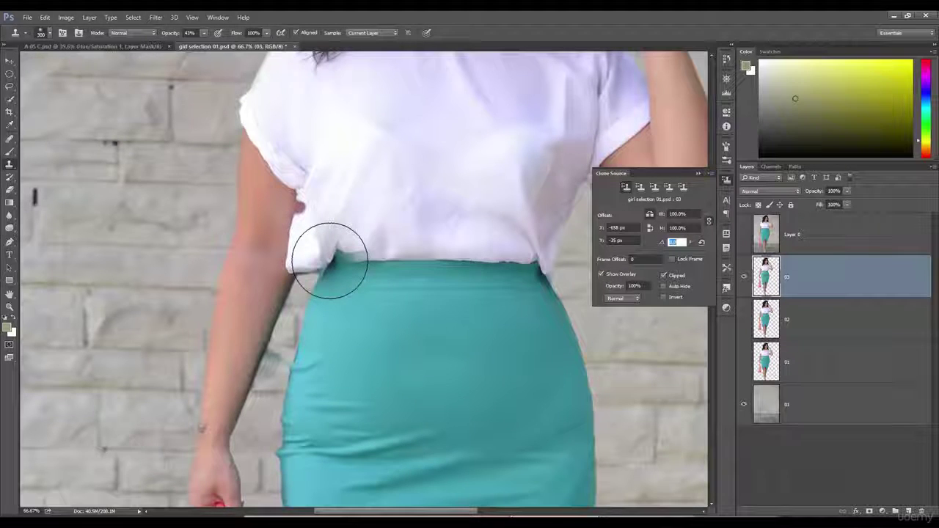
pyautogui.press('Down')
pyautogui.press('Down')
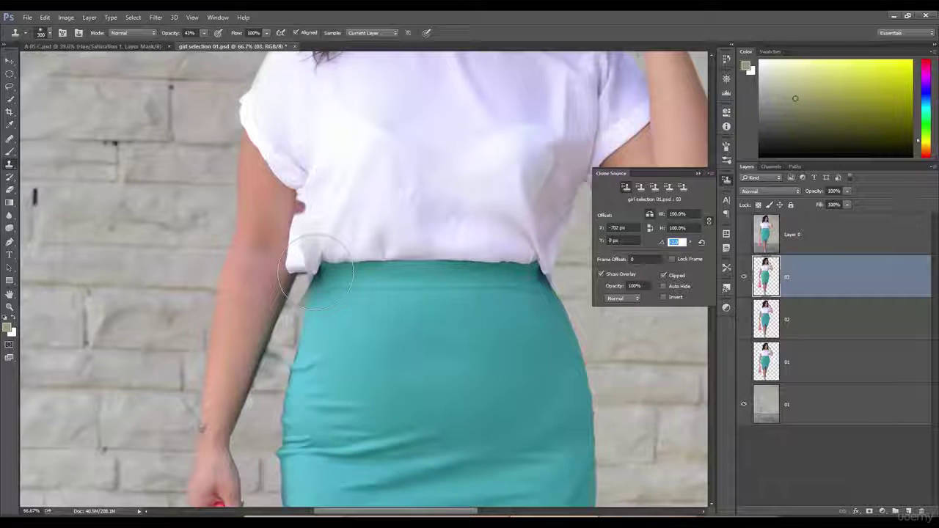
pyautogui.hotkey('alt', 'shift', 'Up')
pyautogui.hotkey('alt', 'shift', 'Up')
pyautogui.hotkey('alt', 'shift', 'Up')
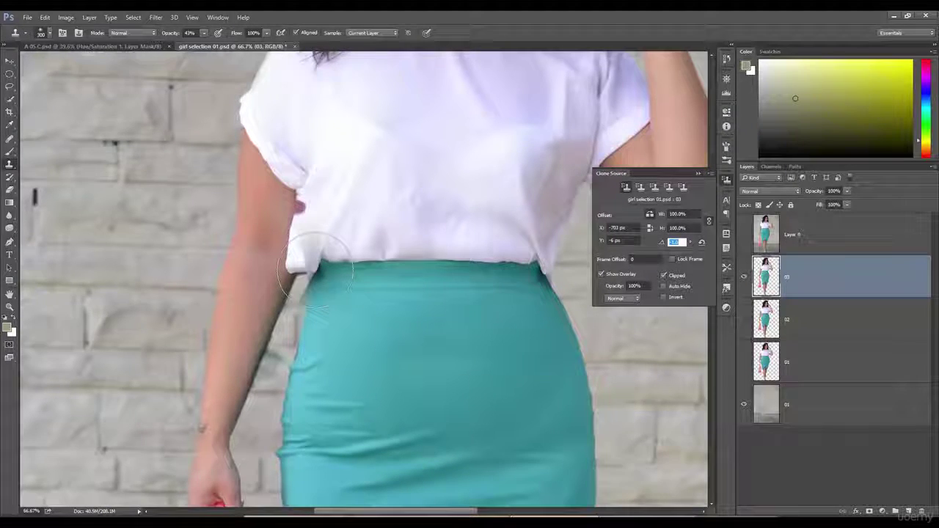
# - Clone the sampled hem and skirt corner onto the waist corner beside the lowered arm at 100% opacity
pyautogui.keyDown('alt'); pyautogui.click(316, 273); pyautogui.keyUp('alt')
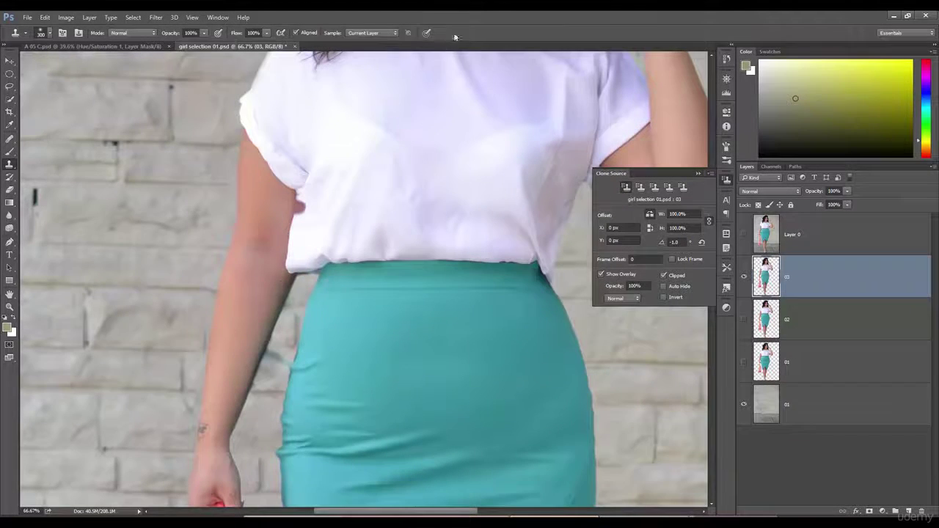
pyautogui.click(323, 277)
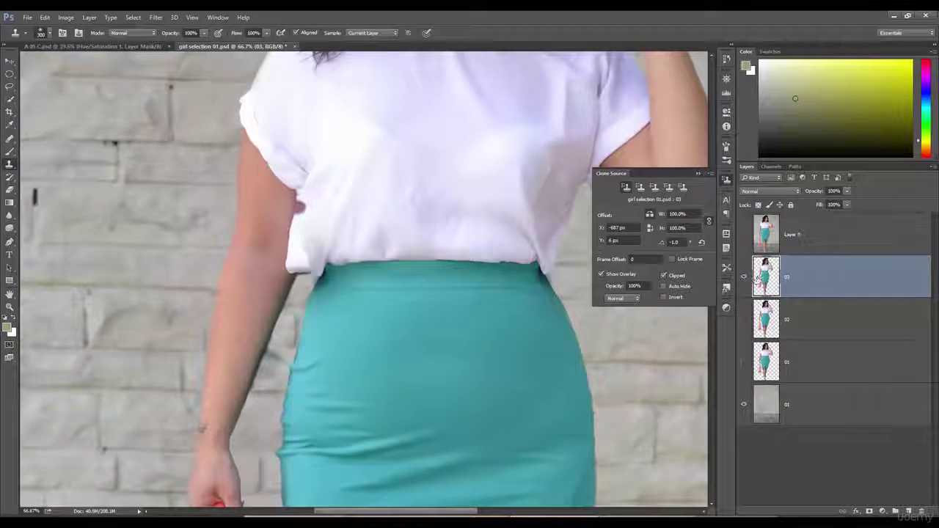
pyautogui.click(727, 182)
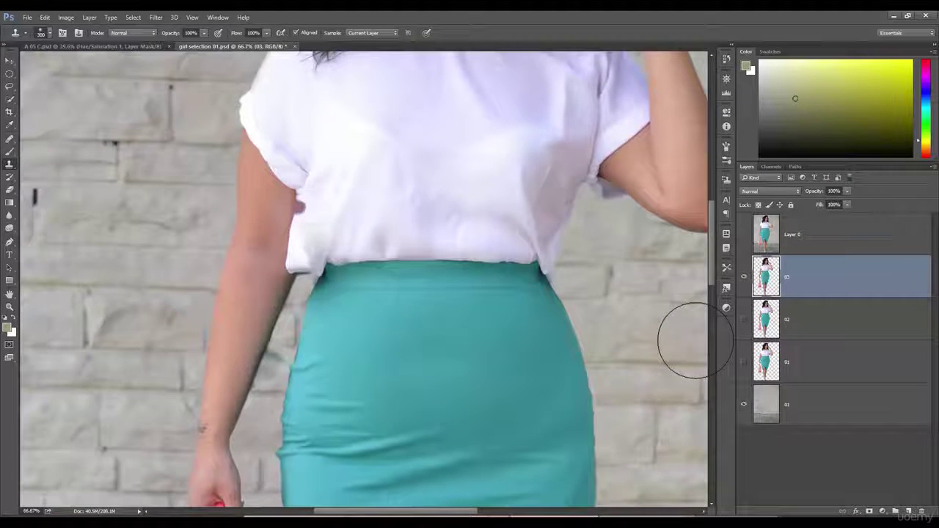
# - Erase the teal smear on the wall between the lowered forearm and the skirt with an 80 px Eraser at 68% hardness
pyautogui.press('j')
pyautogui.scroll(2, 312, 292)
pyautogui.moveTo(269, 360); pyautogui.dragTo(347, 239)
pyautogui.moveTo(266, 323); pyautogui.dragTo(266, 218)
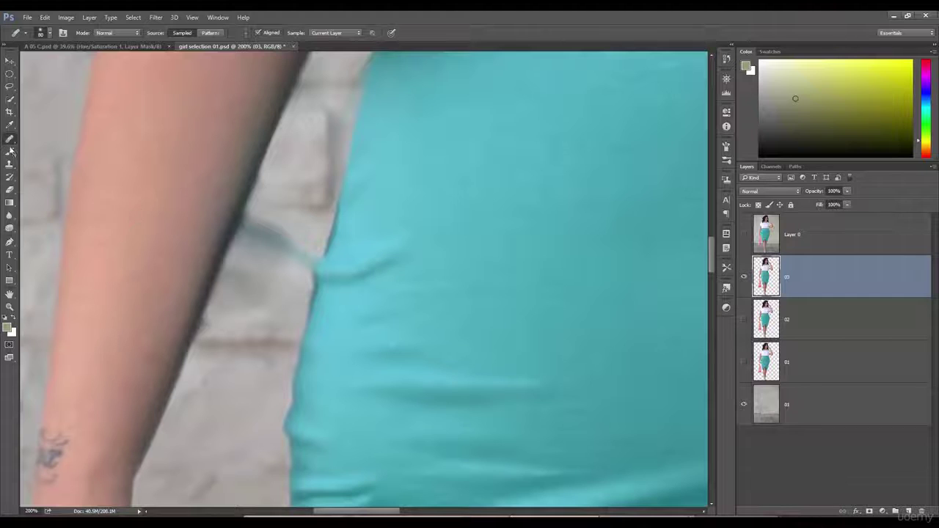
pyautogui.click(10, 189)
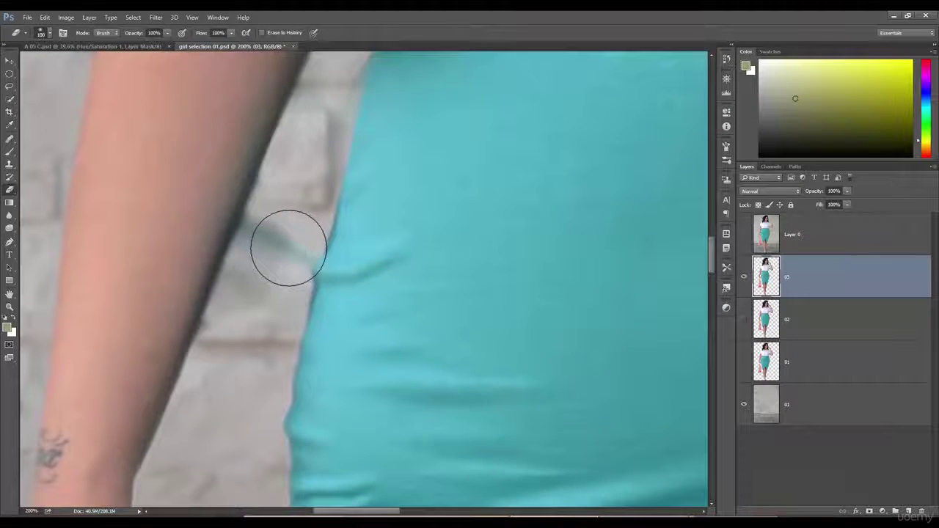
pyautogui.moveTo(285, 244); pyautogui.dragTo(280, 245)
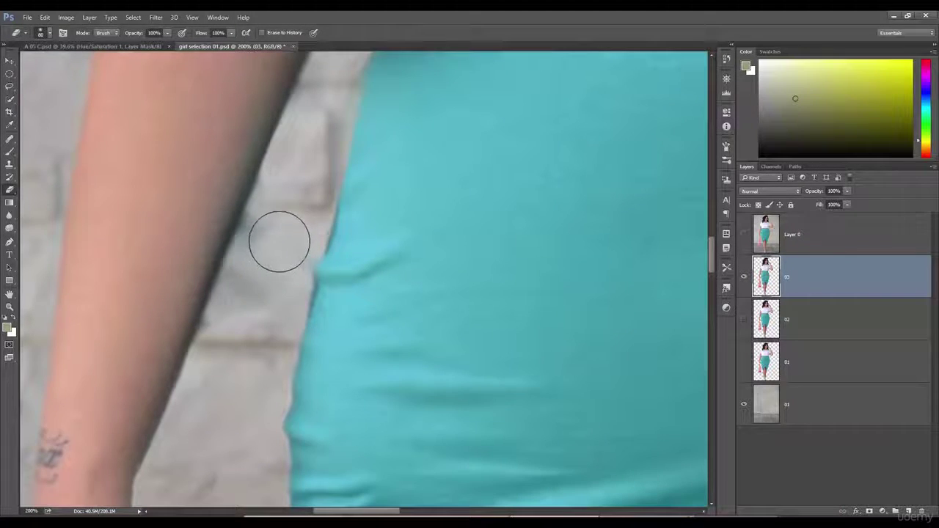
pyautogui.rightClick(281, 241)
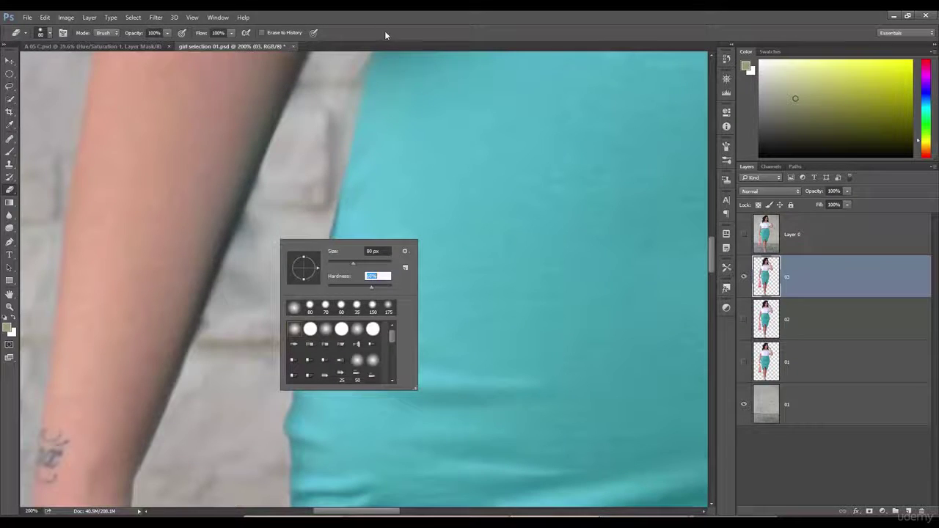
pyautogui.press('Return')
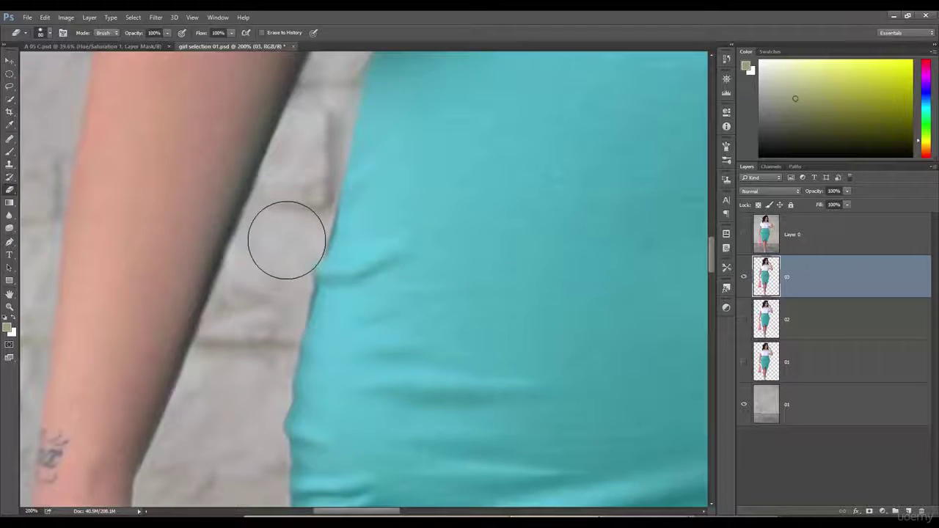
pyautogui.moveTo(291, 266)
pyautogui.mouseDown()
pyautogui.moveTo(306, 308)
pyautogui.moveTo(319, 309)
pyautogui.mouseUp()
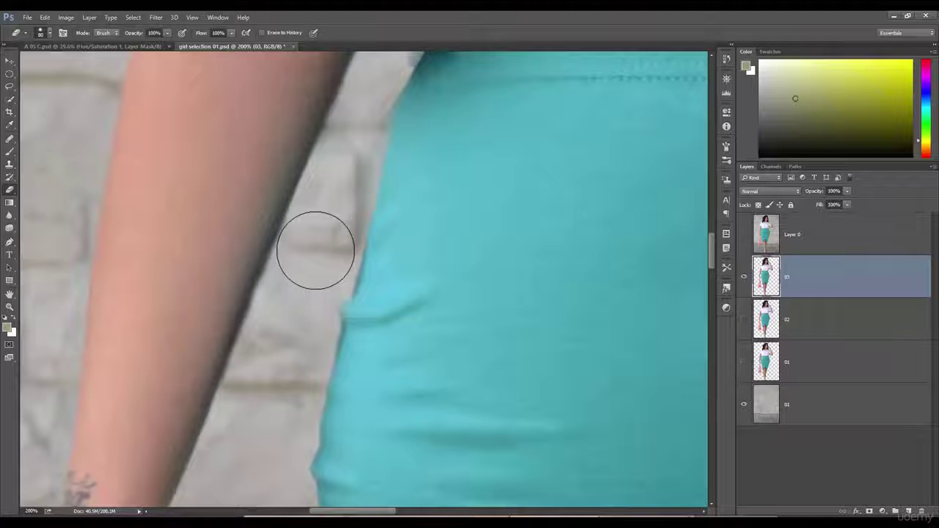
# - Erase the leftover fringe in the narrow gap below the blouse corner with a 45 px Eraser
pyautogui.scroll(3, 334, 219)
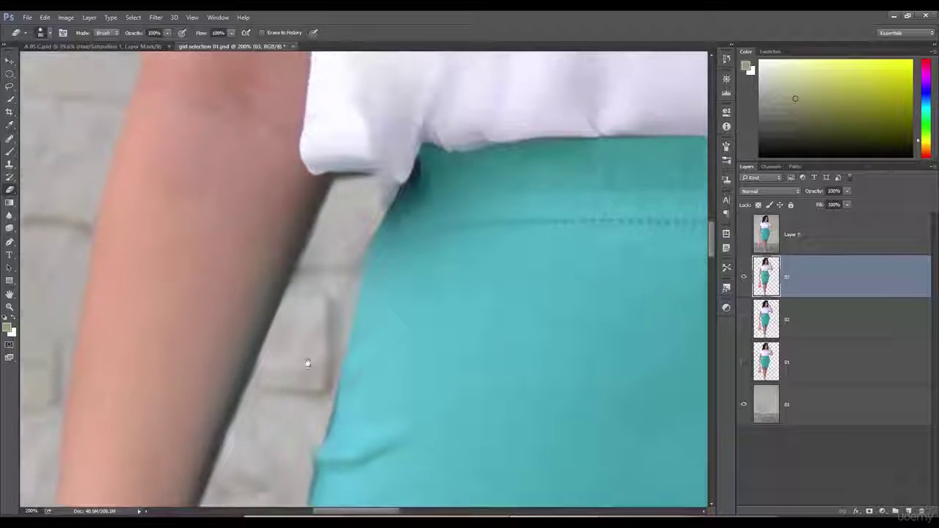
pyautogui.press('[')
pyautogui.press('[')
pyautogui.press('[')
pyautogui.press('[')
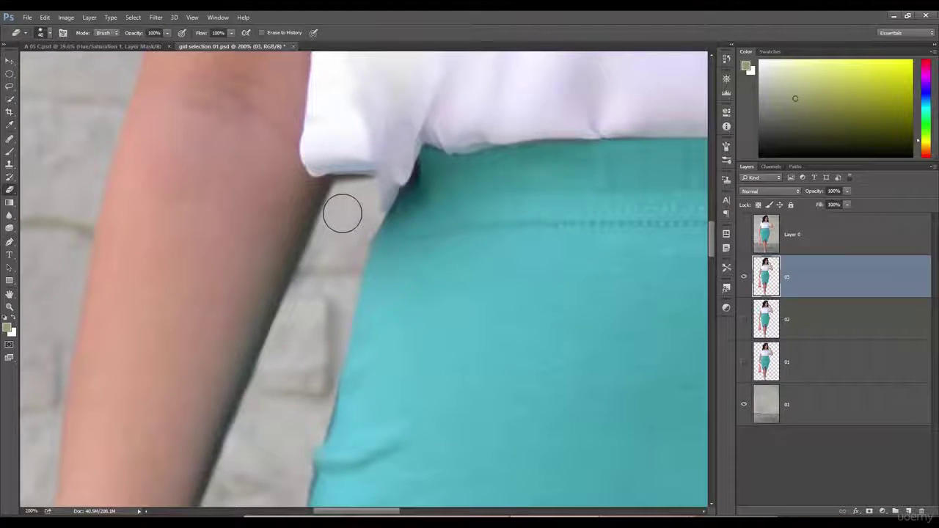
pyautogui.hotkey('shift', ']')
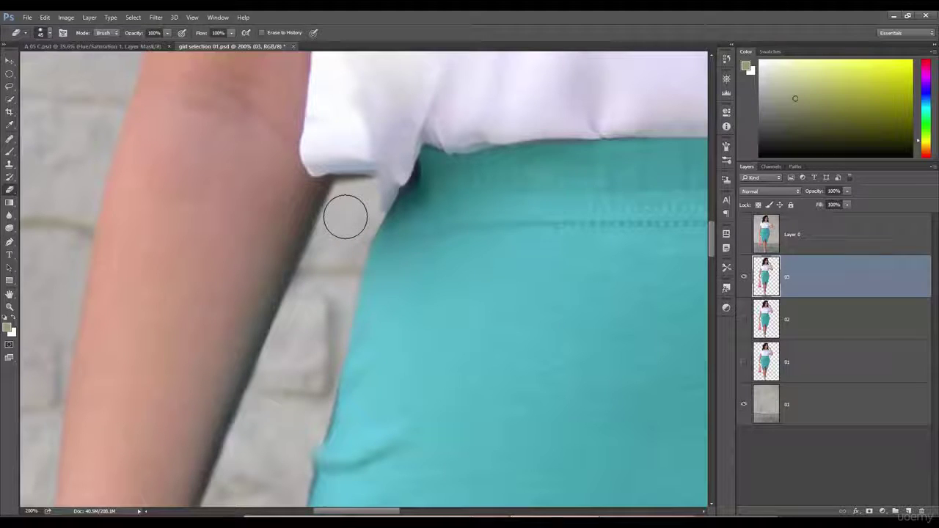
pyautogui.click(345, 215)
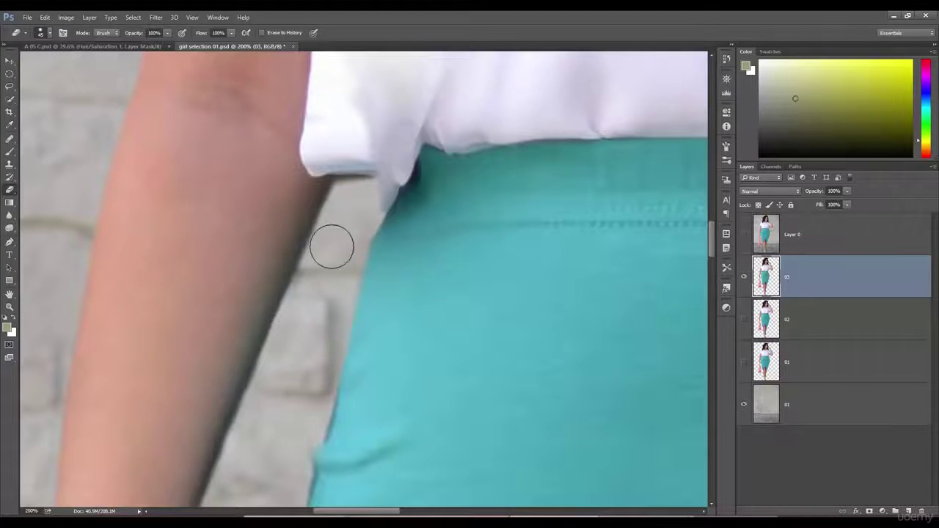
pyautogui.keyDown('shift'); pyautogui.click(343, 215); pyautogui.keyUp('shift')
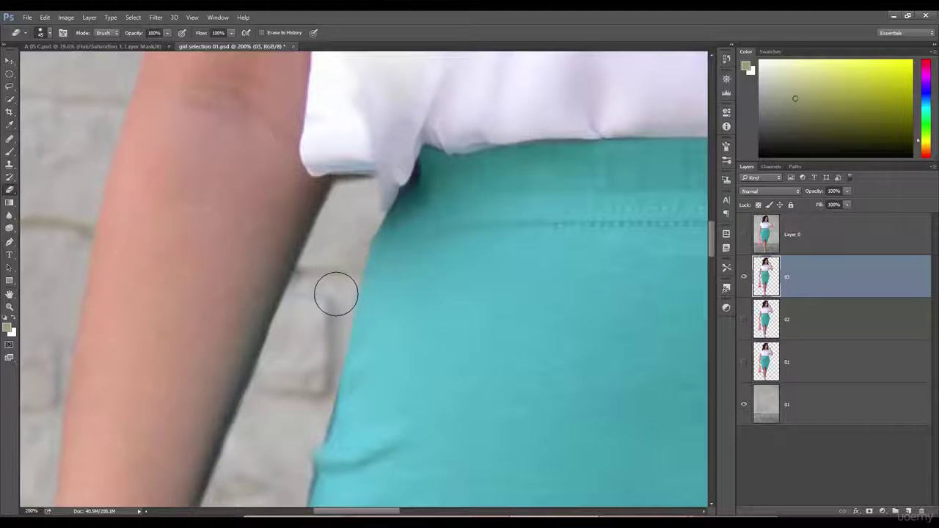
# - Erase the remaining fringe along the skirt's side up to the waist, and set the Eraser to 50 px with a lower hardness
pyautogui.moveTo(319, 384)
pyautogui.mouseDown()
pyautogui.moveTo(304, 206)
pyautogui.moveTo(285, 255)
pyautogui.mouseUp()
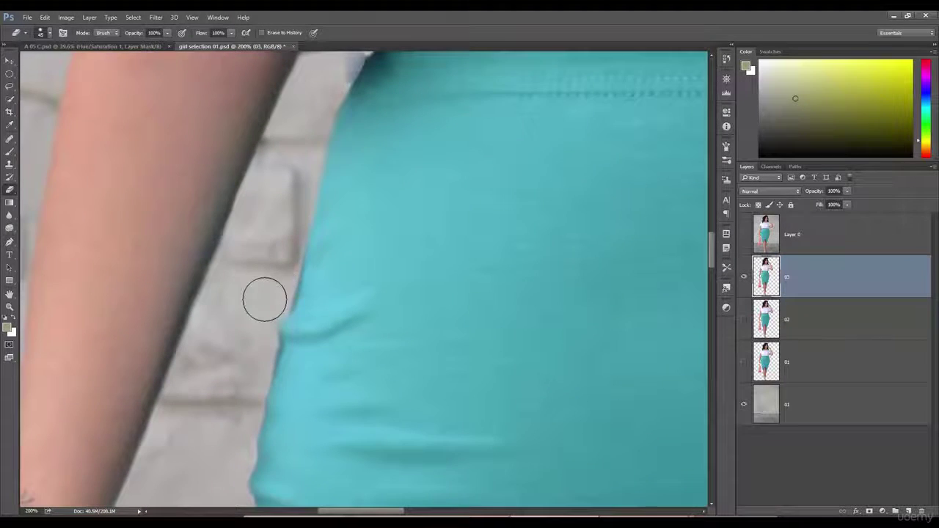
pyautogui.scroll(3, 264, 281)
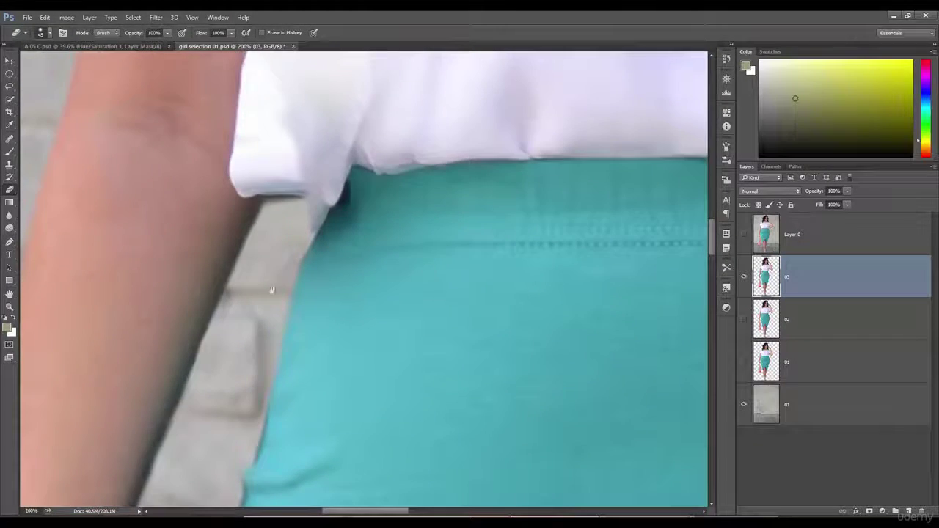
pyautogui.moveTo(298, 217); pyautogui.dragTo(273, 268)
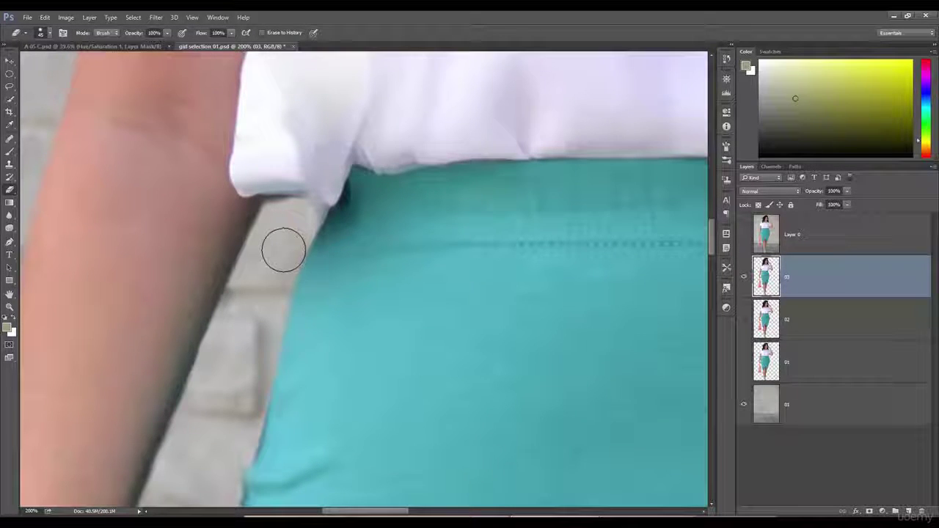
pyautogui.rightClick(290, 245)
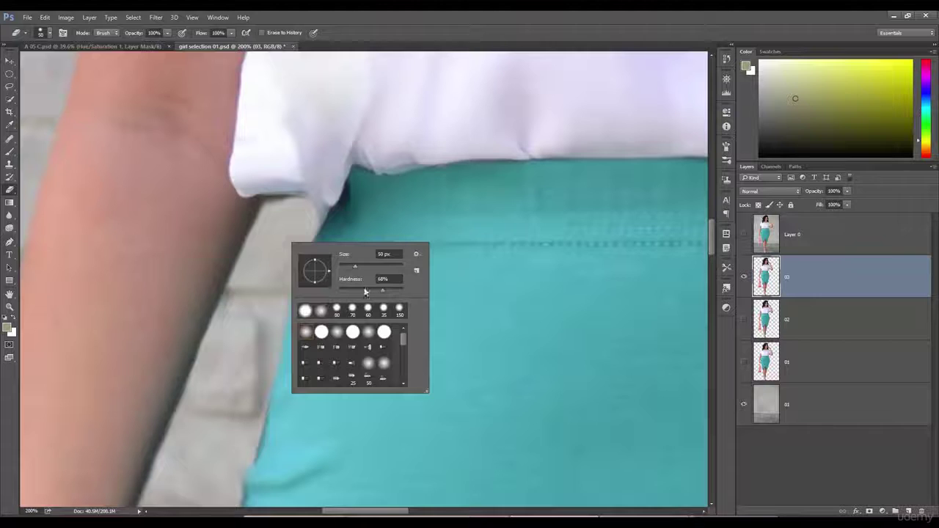
pyautogui.moveTo(375, 292); pyautogui.dragTo(367, 292)
pyautogui.press('Return')
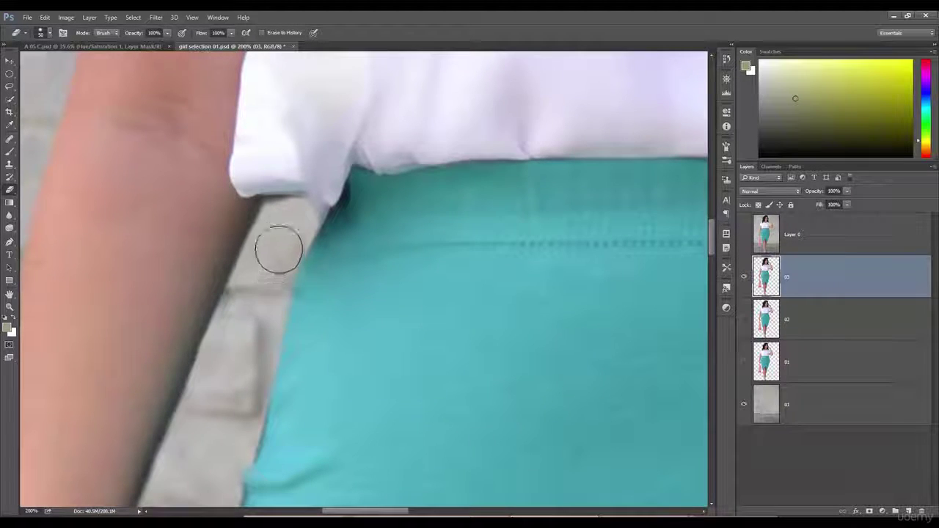
# - Erase a narrow notch into the blouse hem beside the lowered arm, using Eraser sizes 25 and 15
pyautogui.hotkey('ctrl', '-')
pyautogui.scroll(-3, 351, 231)
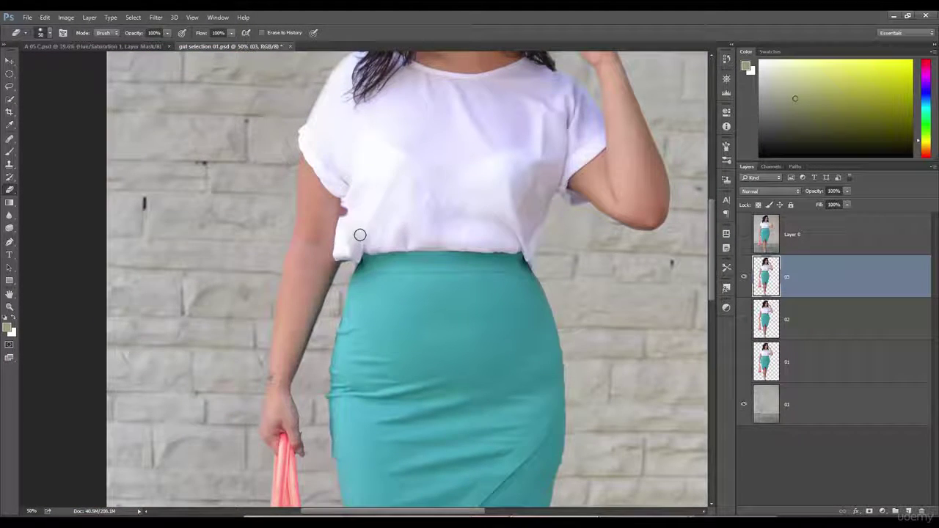
pyautogui.scroll(3, 359, 235)
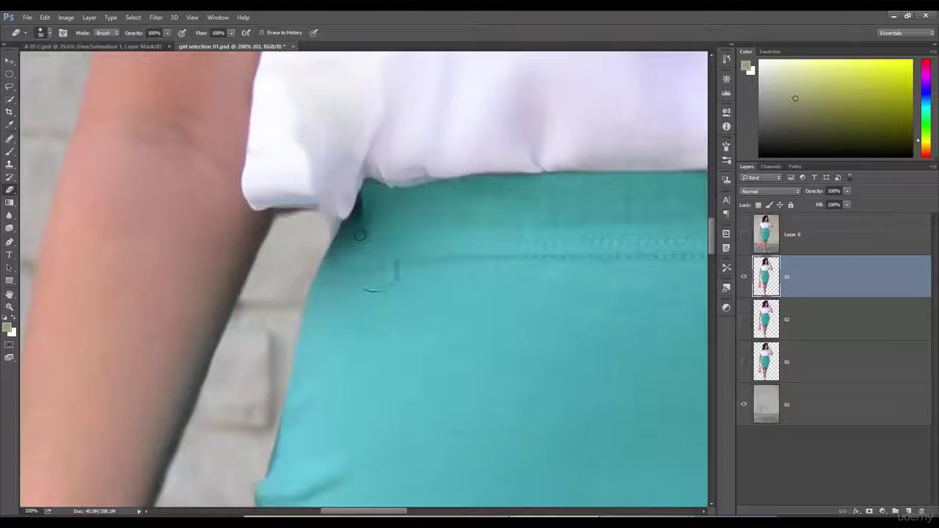
pyautogui.moveTo(373, 288); pyautogui.dragTo(383, 414)
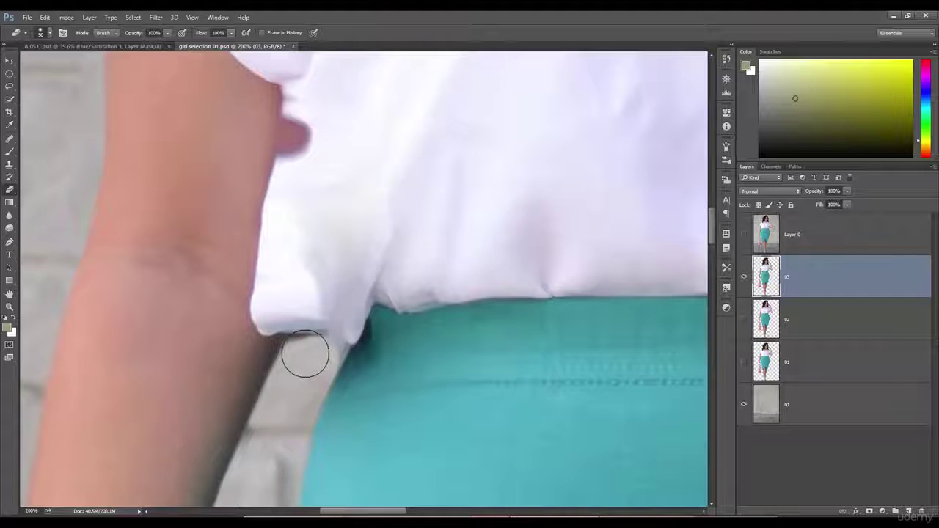
pyautogui.press('[')
pyautogui.press('[')
pyautogui.press('[')
pyautogui.press('[')
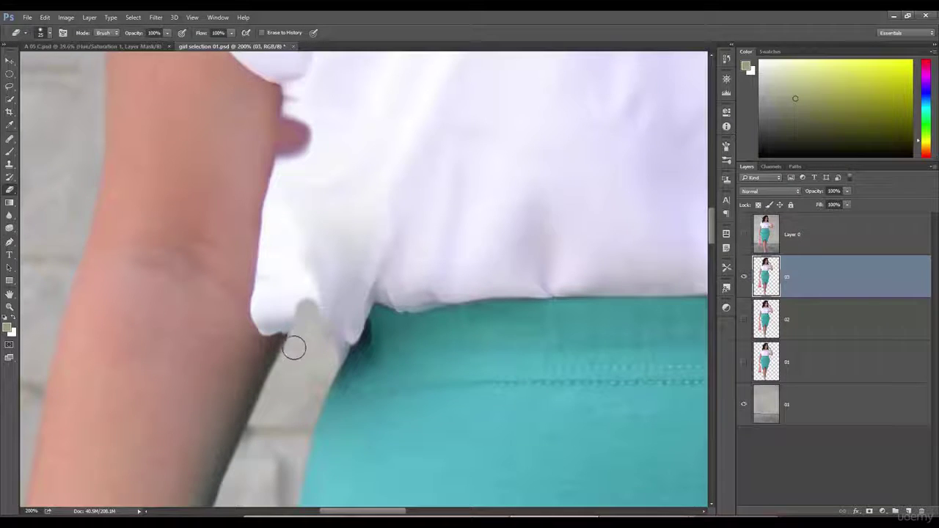
pyautogui.moveTo(308, 314); pyautogui.dragTo(307, 303)
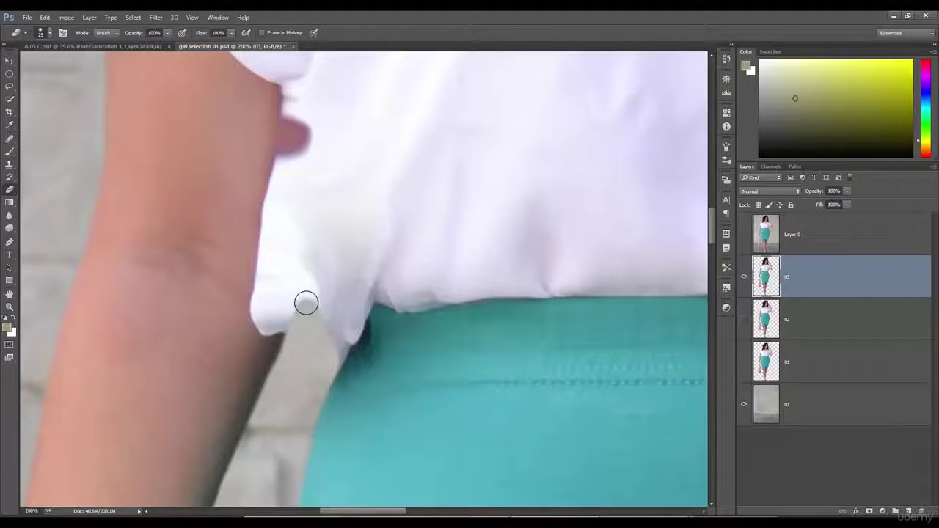
pyautogui.moveTo(311, 295); pyautogui.dragTo(315, 311)
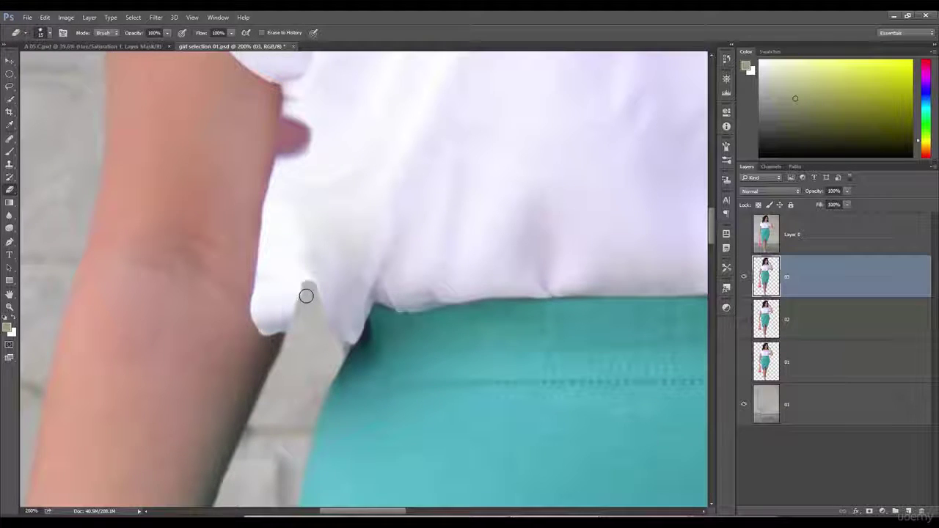
pyautogui.moveTo(306, 303)
pyautogui.mouseDown()
pyautogui.moveTo(292, 360)
pyautogui.moveTo(331, 309)
pyautogui.mouseUp()
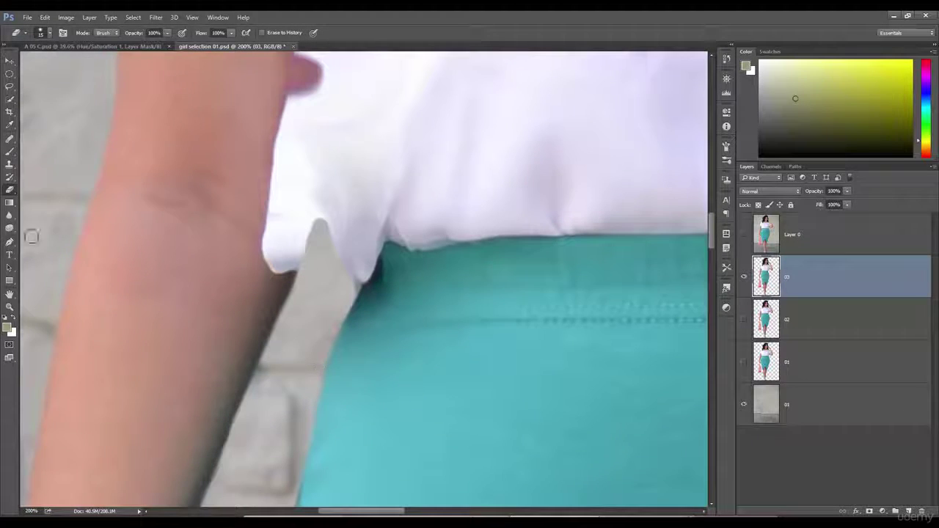
# - Set up the Clone Stamp at size 100 and sample the inner edge of the lowered forearm
pyautogui.click(9, 166)
pyautogui.keyDown('alt'); pyautogui.click(130, 198); pyautogui.keyUp('alt')
pyautogui.moveTo(219, 255)
pyautogui.mouseDown()
pyautogui.moveTo(256, 386)
pyautogui.moveTo(253, 349)
pyautogui.mouseUp()
pyautogui.press('[')
pyautogui.press('[')
pyautogui.press('[')
pyautogui.press('[')
pyautogui.press('[')
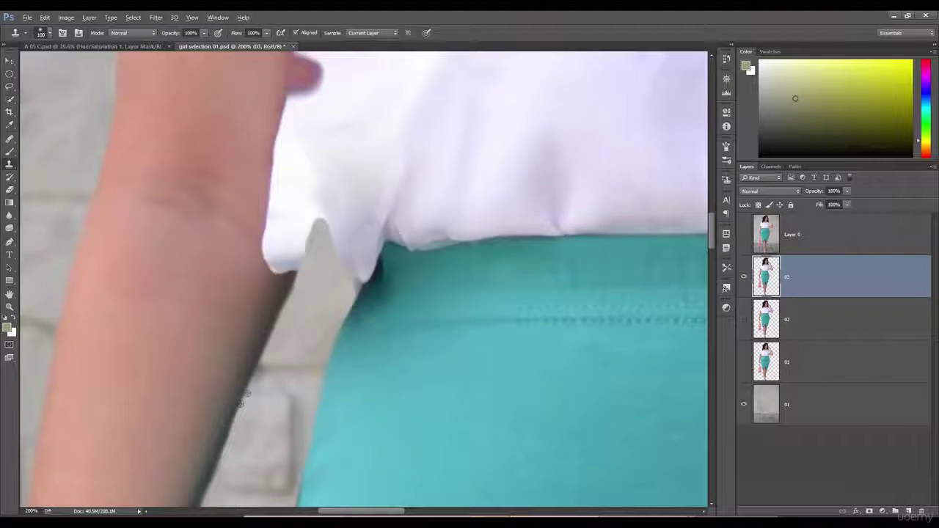
pyautogui.keyDown('alt'); pyautogui.click(253, 372); pyautogui.keyUp('alt')
# - Try cloning the forearm edge over the loose blouse corner, undo the stroke, and check the clone source settings
pyautogui.moveTo(291, 261)
pyautogui.mouseDown()
pyautogui.moveTo(275, 279)
pyautogui.moveTo(281, 260)
pyautogui.mouseUp()
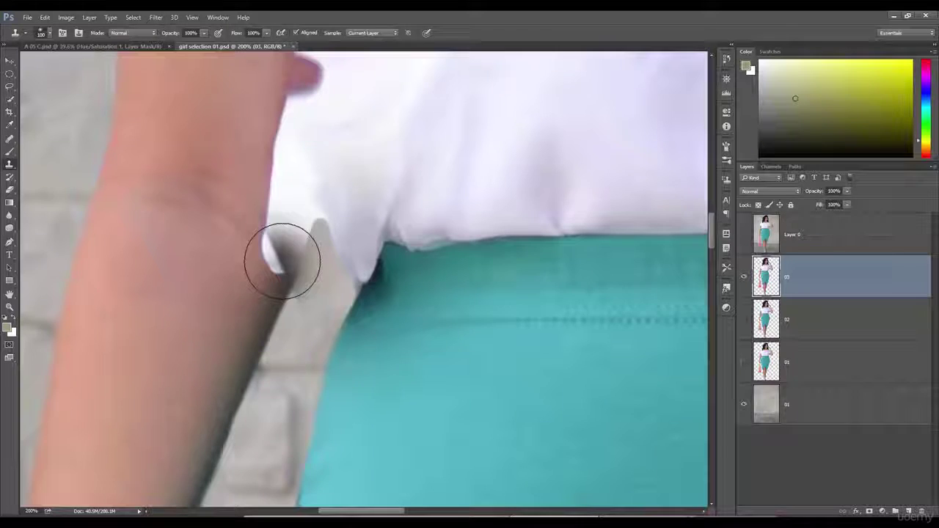
pyautogui.hotkey('ctrl', 'z')
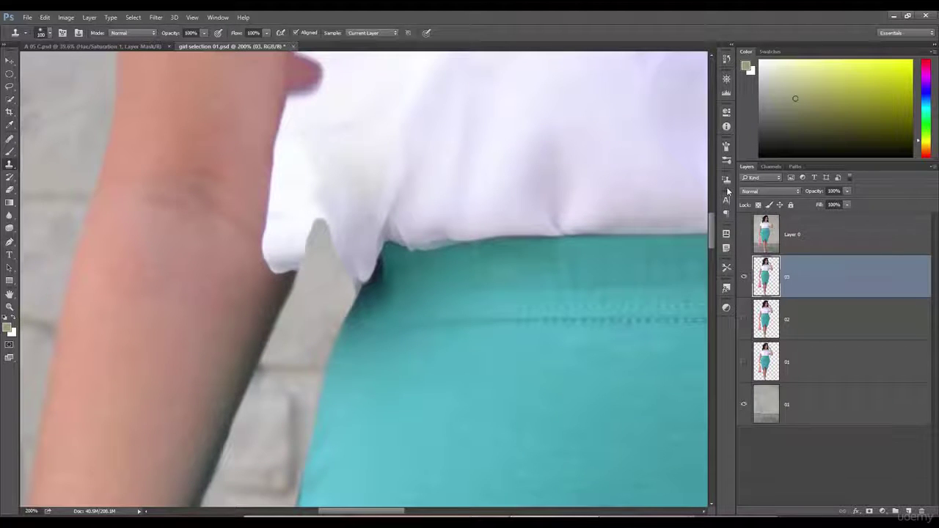
pyautogui.click(727, 180)
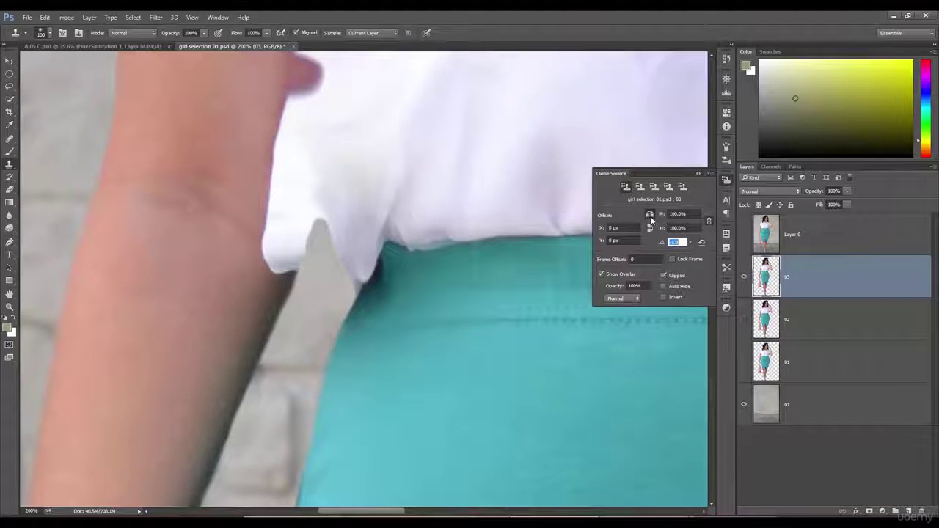
pyautogui.click(726, 180)
# - Clone the lowered arm's inner edge upward over the loose blouse corner with the Clone Stamp at size 150
pyautogui.moveTo(293, 336)
pyautogui.mouseDown()
pyautogui.moveTo(300, 254)
pyautogui.moveTo(254, 241)
pyautogui.mouseUp()
pyautogui.click(301, 260)
pyautogui.press(']')
pyautogui.press(']')
pyautogui.moveTo(405, 214); pyautogui.dragTo(403, 249)
pyautogui.hotkey('ctrl', 'z')
pyautogui.moveTo(341, 310); pyautogui.dragTo(295, 430)
pyautogui.moveTo(279, 379)
pyautogui.mouseDown()
pyautogui.moveTo(265, 304)
pyautogui.moveTo(203, 284)
pyautogui.moveTo(226, 300)
pyautogui.moveTo(294, 398)
pyautogui.moveTo(257, 346)
pyautogui.moveTo(242, 378)
pyautogui.moveTo(270, 334)
pyautogui.mouseUp()
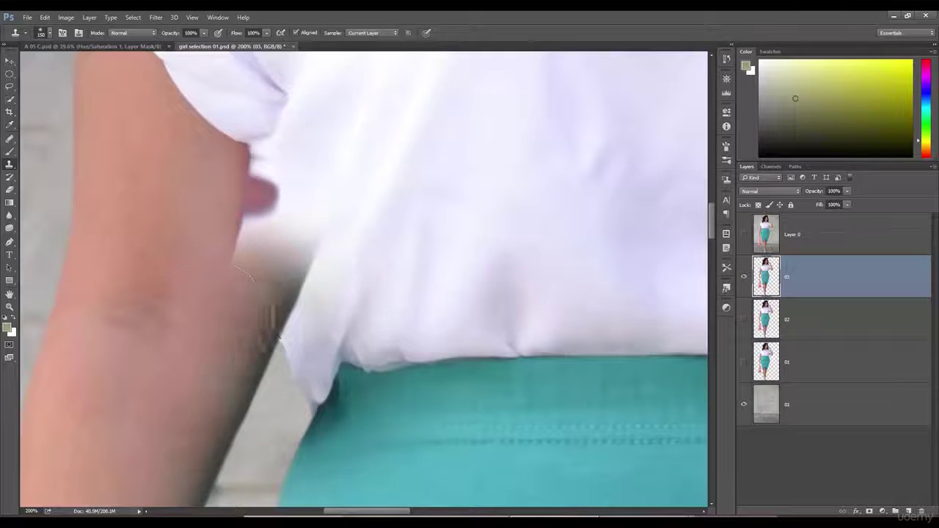
# - Set the clone source rotation to -1.0°, clone the arm edge toward the armpit at size 250, and undo the stray strokes
pyautogui.keyDown('alt'); pyautogui.click(374, 298); pyautogui.keyUp('alt')
pyautogui.hotkey('ctrl', '-')
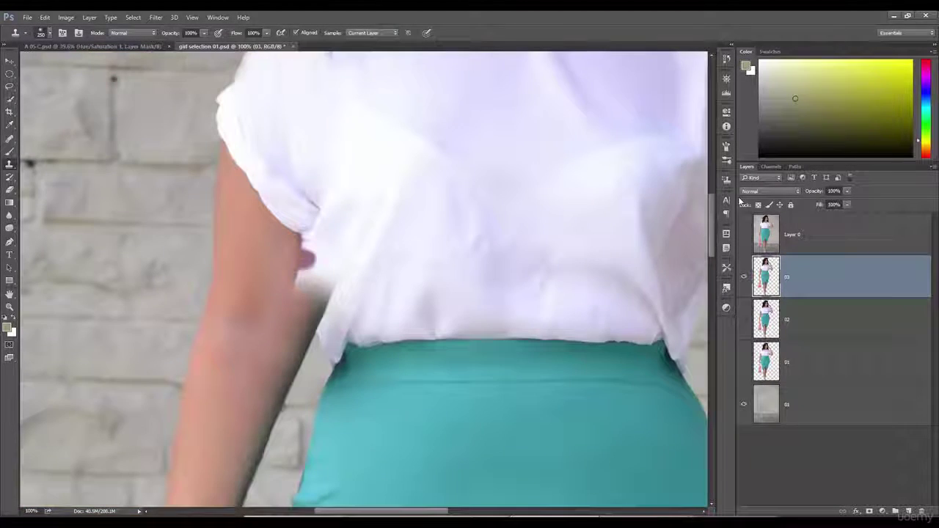
pyautogui.click(726, 180)
pyautogui.click(679, 243)
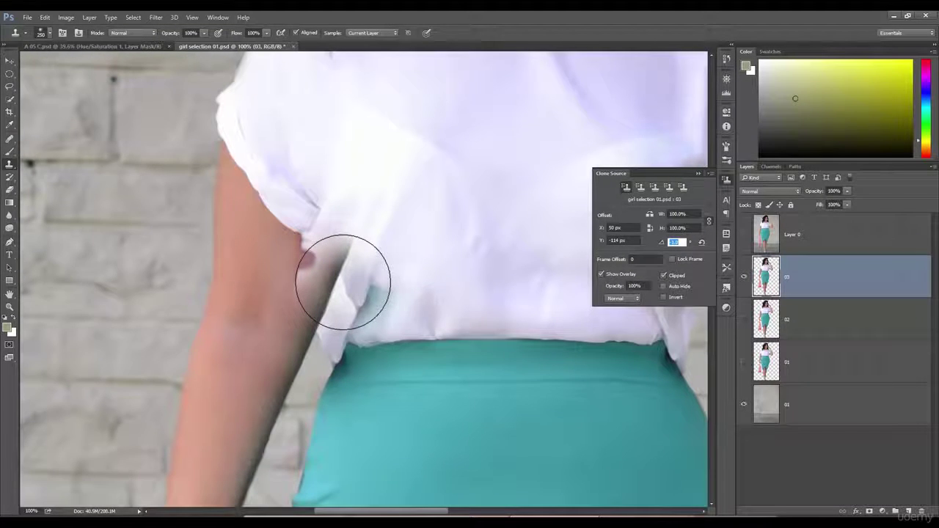
pyautogui.press('Return')
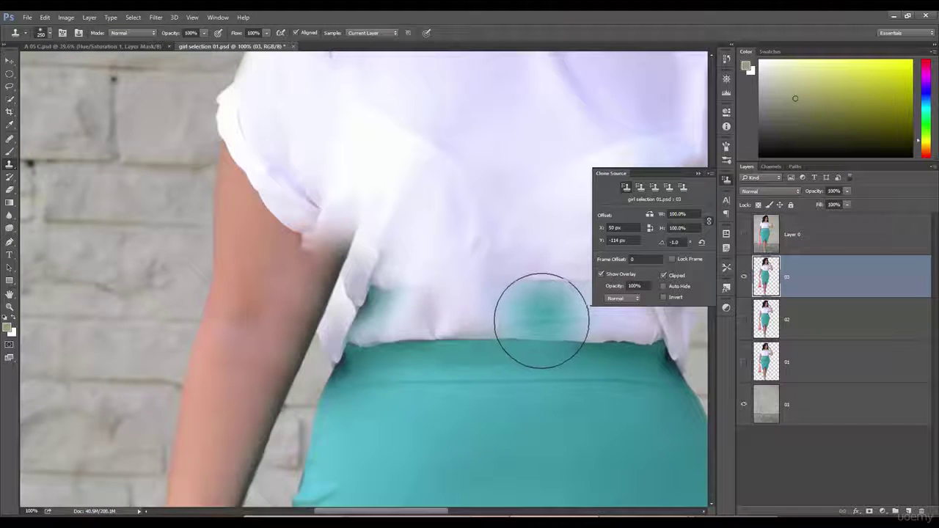
pyautogui.hotkey('ctrl', 'alt', 'z')
pyautogui.hotkey('ctrl', 'alt', 'z')
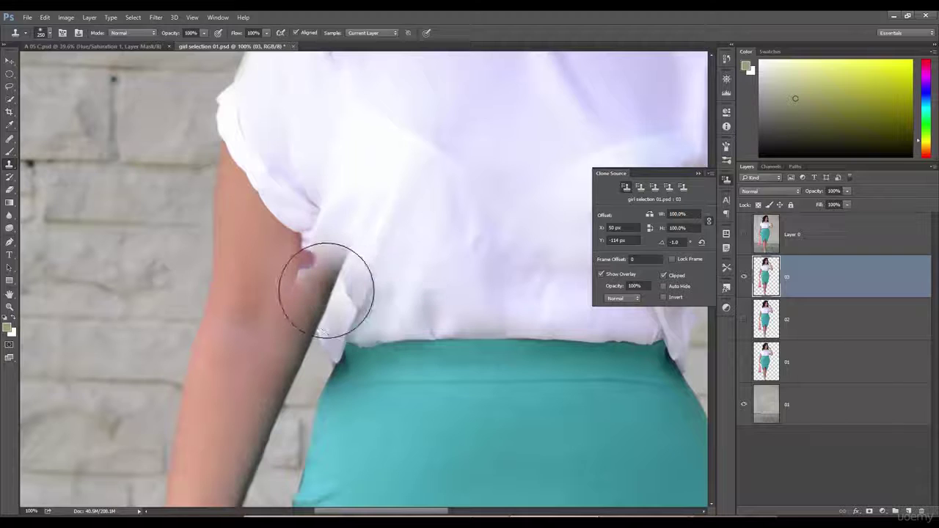
# - Clone arm skin over the leftover pink fingertip below the sleeve at size 150, resetting the source rotation to 0.0°
pyautogui.press('[')
pyautogui.press('[')
pyautogui.press('[')
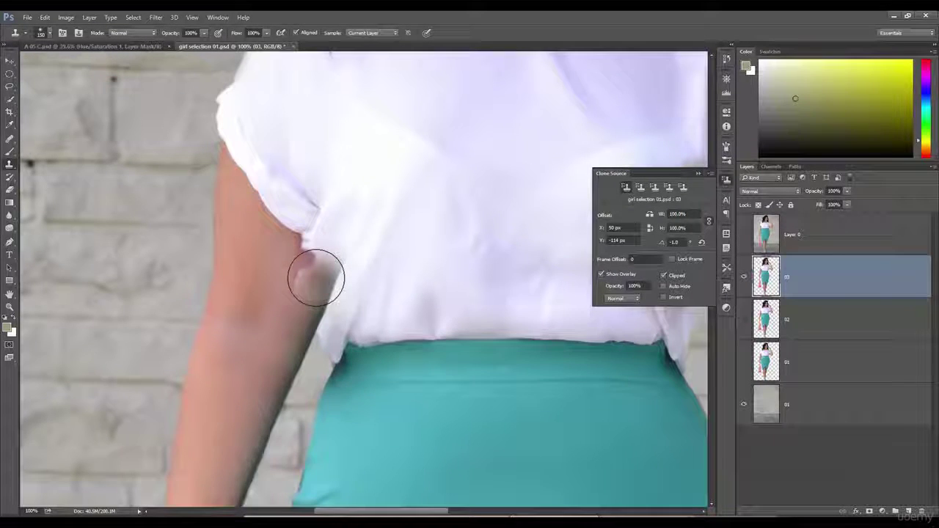
pyautogui.moveTo(315, 277); pyautogui.dragTo(283, 275)
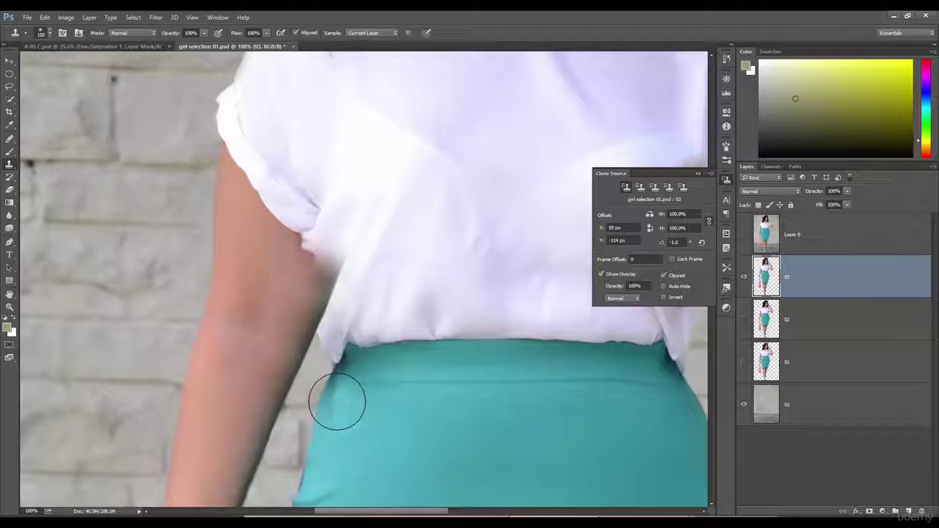
pyautogui.keyDown('alt'); pyautogui.click(267, 243); pyautogui.keyUp('alt')
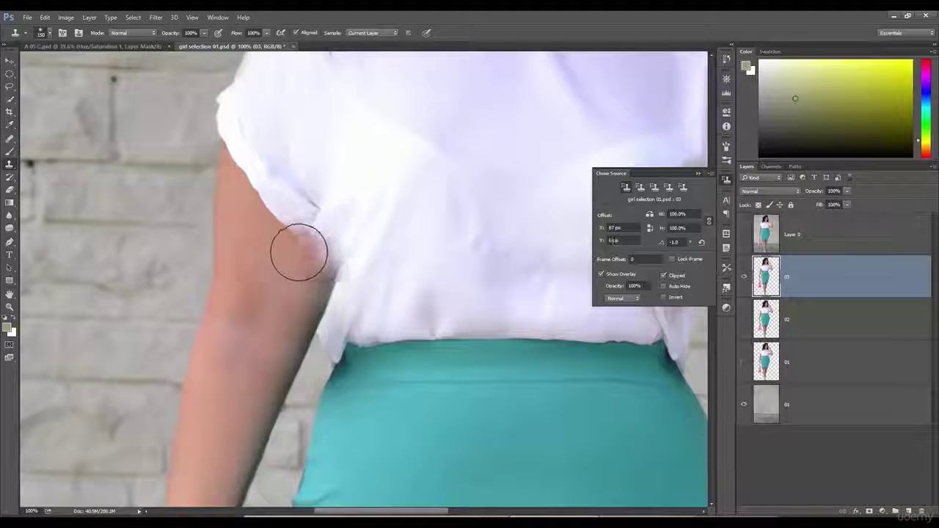
pyautogui.hotkey('ctrl', 'alt', 'z')
pyautogui.hotkey('ctrl', 'alt', 'z')
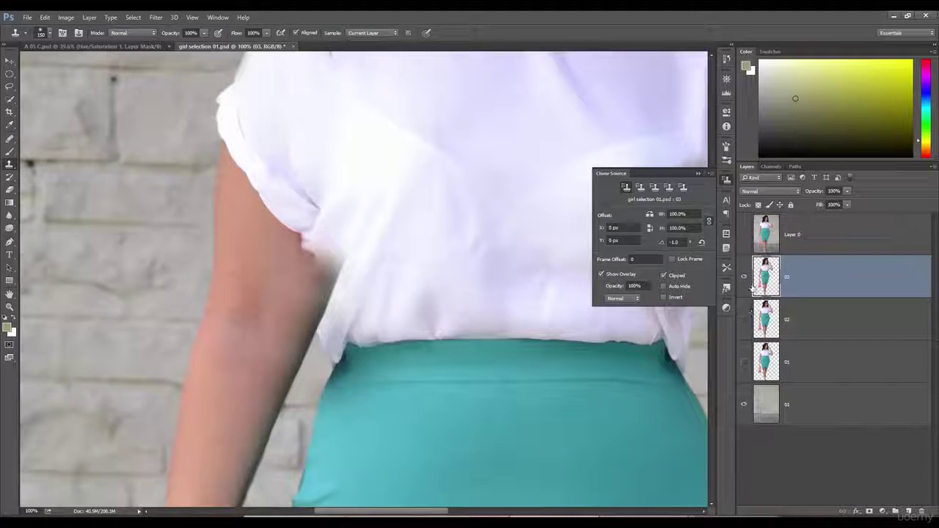
pyautogui.moveTo(315, 264); pyautogui.dragTo(293, 264)
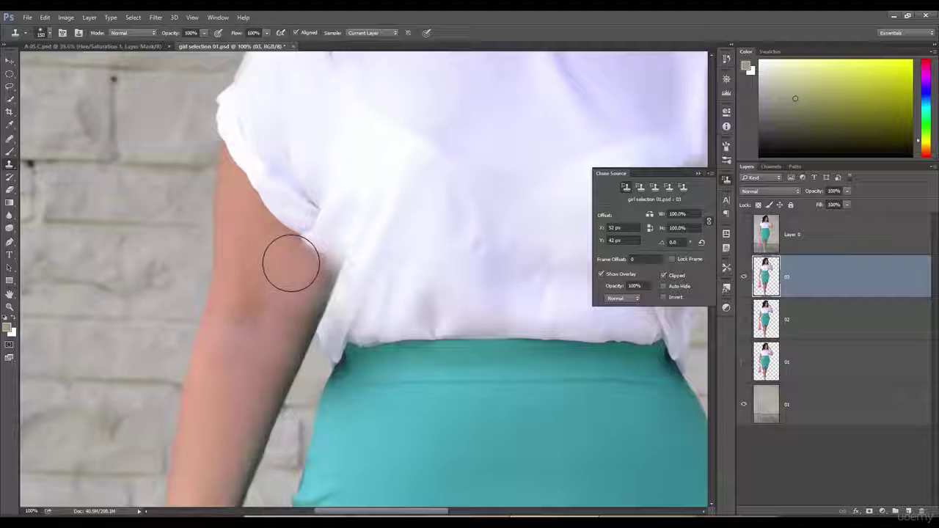
# - Reduce the Clone Stamp to size 90 and clone upper-arm skin into the gap beneath the sleeve hem
pyautogui.press('[')
pyautogui.press('[')
pyautogui.keyDown('alt'); pyautogui.click(276, 258); pyautogui.keyUp('alt')
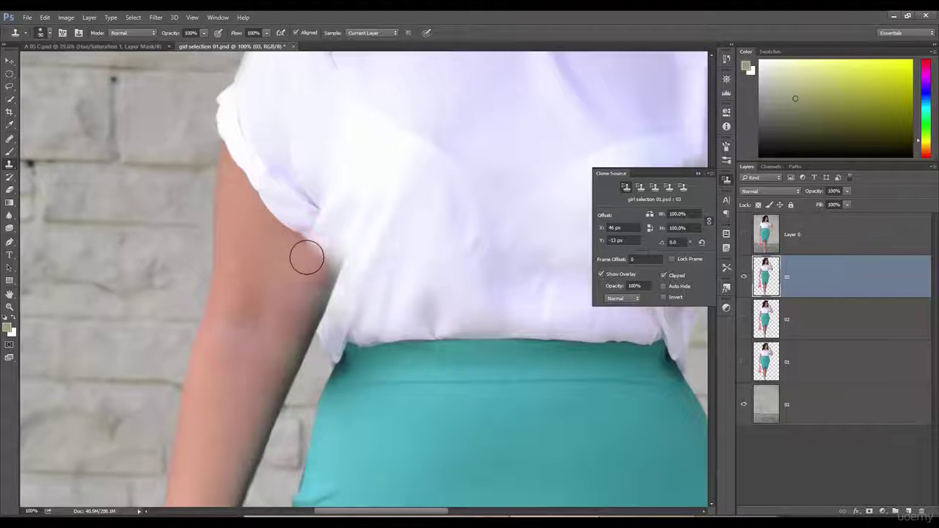
pyautogui.moveTo(317, 262)
pyautogui.mouseDown()
pyautogui.moveTo(285, 246)
pyautogui.moveTo(312, 253)
pyautogui.moveTo(297, 209)
pyautogui.mouseUp()
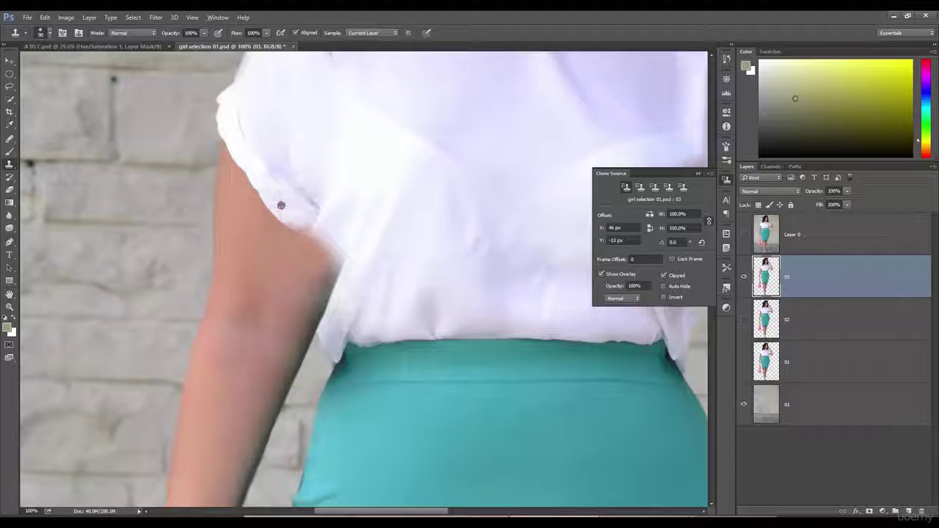
# - Extend the sleeve hem down to the blouse's side by cloning its edge with the source rotated to -19.0°
pyautogui.keyDown('alt'); pyautogui.click(269, 199); pyautogui.keyUp('alt')
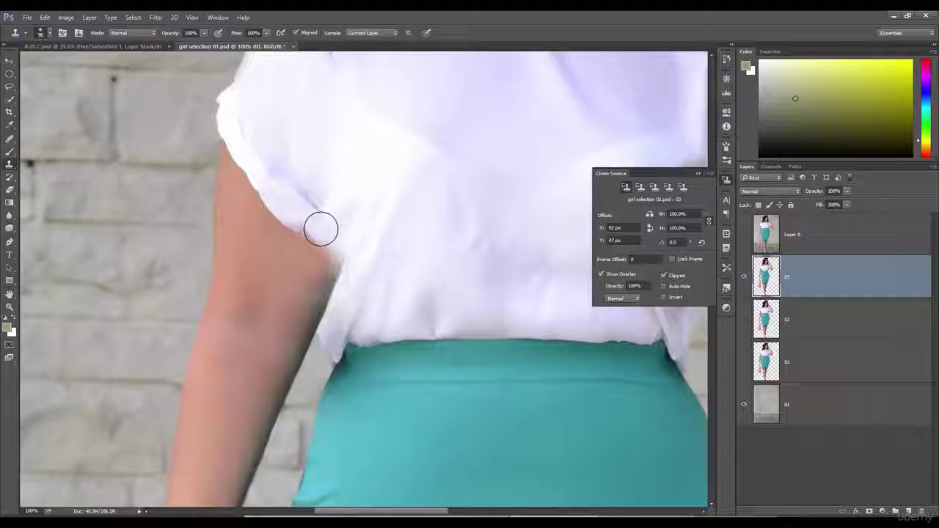
pyautogui.moveTo(310, 235)
pyautogui.mouseDown()
pyautogui.moveTo(315, 218)
pyautogui.moveTo(287, 203)
pyautogui.mouseUp()
pyautogui.moveTo(662, 242); pyautogui.dragTo(664, 243)
pyautogui.press('Up')
pyautogui.press('Up')
pyautogui.press('Up')
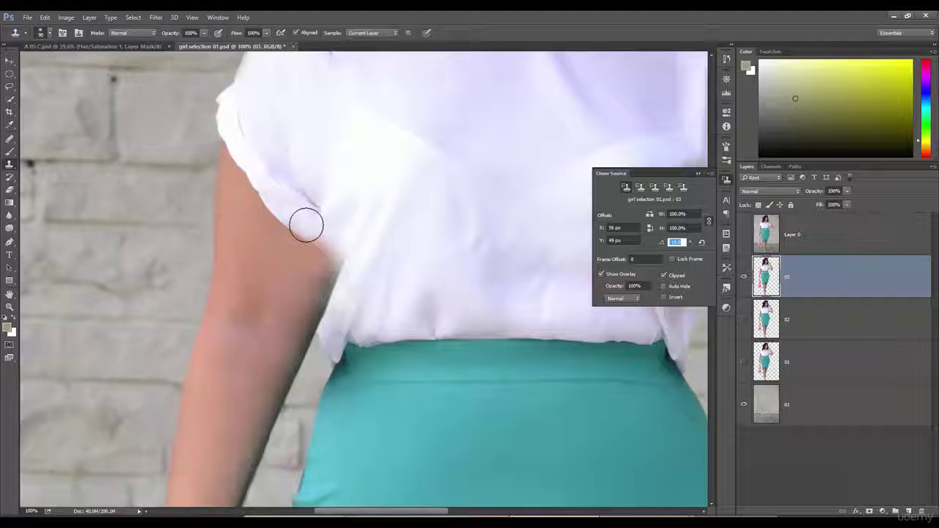
pyautogui.moveTo(310, 226); pyautogui.dragTo(338, 239)
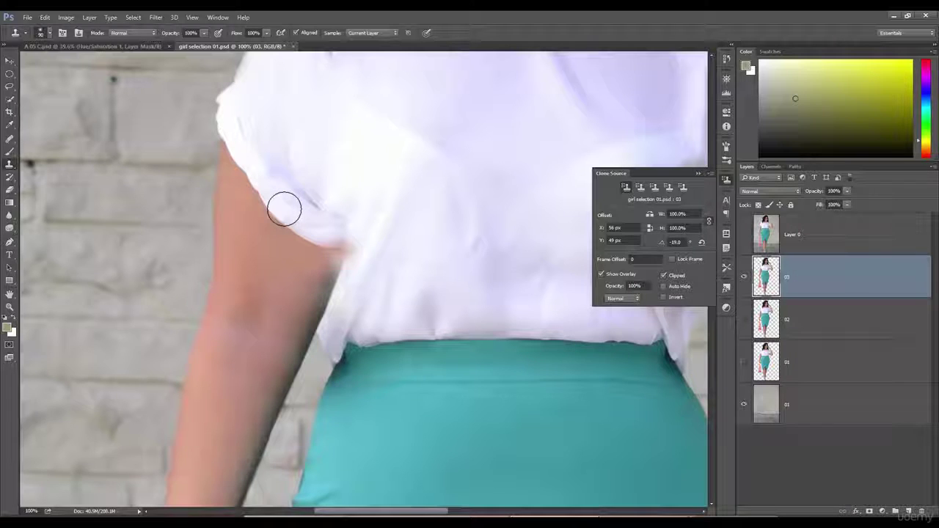
pyautogui.keyDown('alt'); pyautogui.click(284, 210); pyautogui.keyUp('alt')
pyautogui.moveTo(336, 239); pyautogui.dragTo(325, 245)
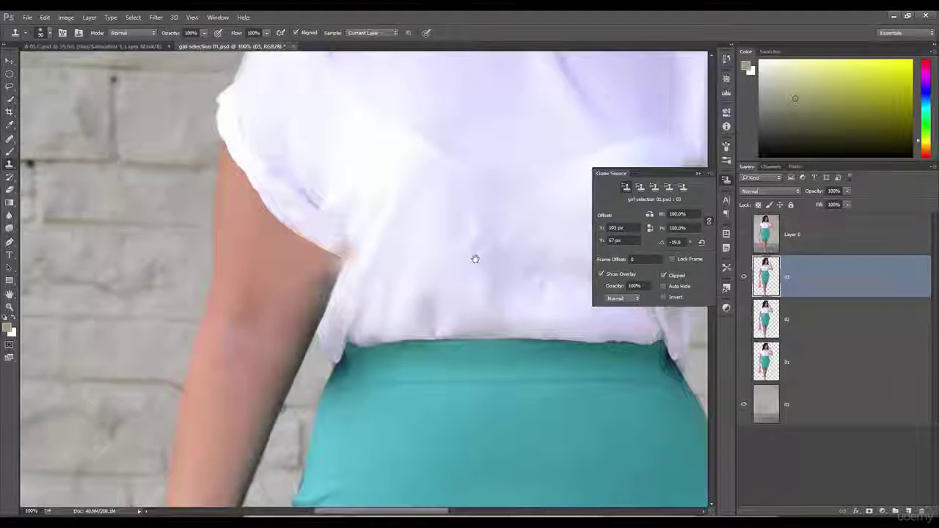
# - Close the clone source settings and switch to the Mixer Brush
pyautogui.moveTo(474, 256); pyautogui.dragTo(427, 237)
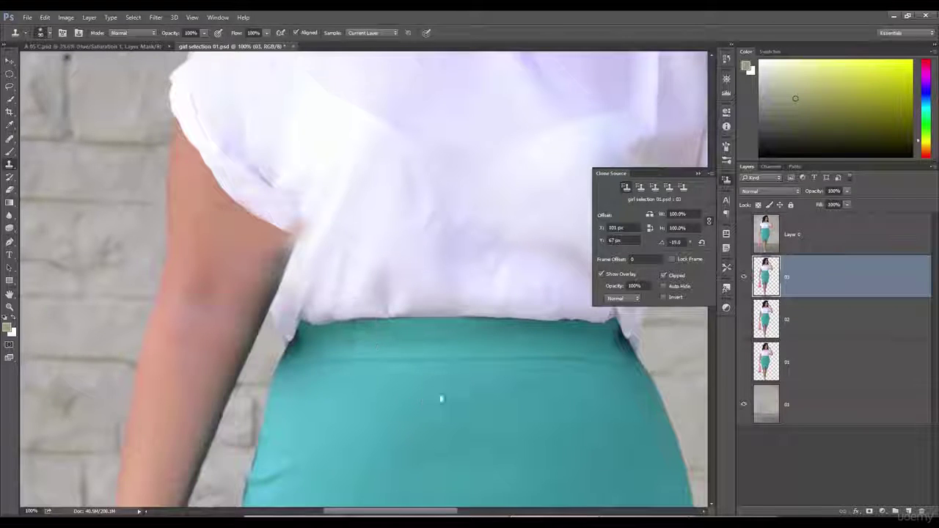
pyautogui.scroll(-2, 404, 342)
pyautogui.click(726, 179)
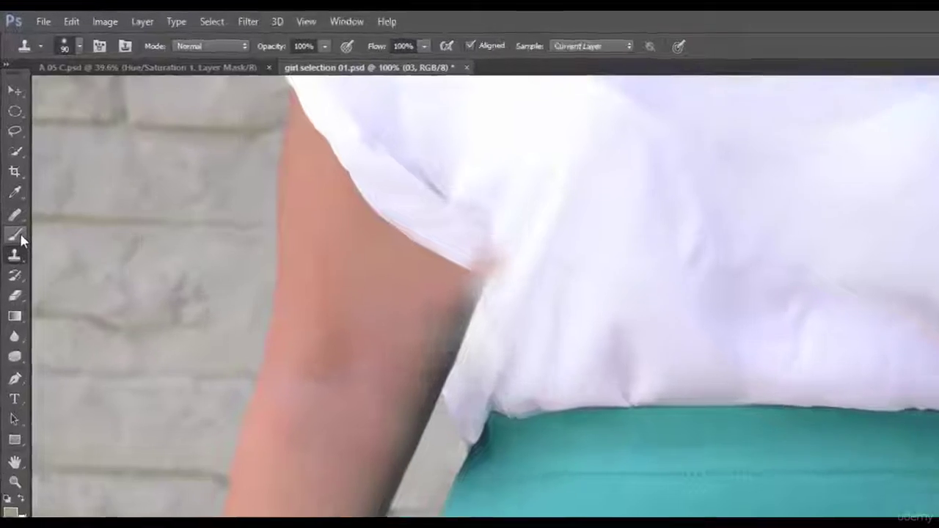
pyautogui.click(10, 150)
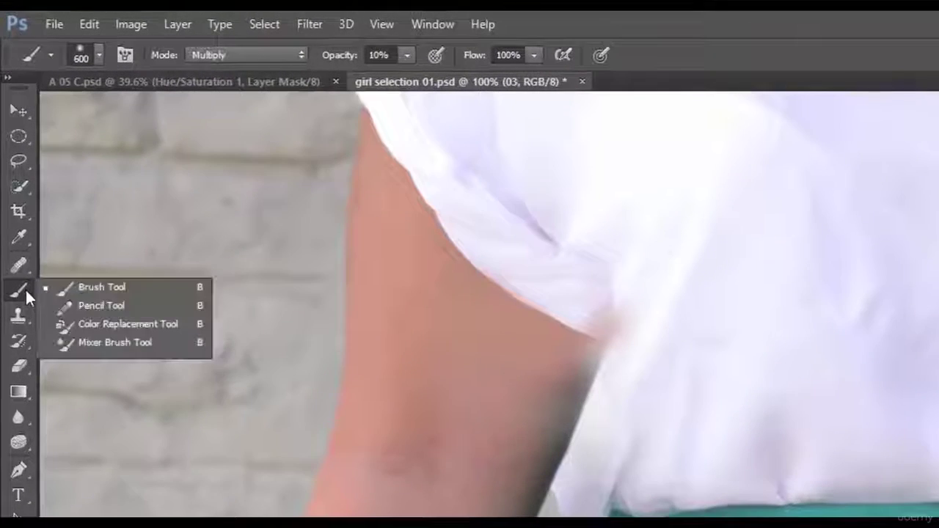
pyautogui.click(110, 331)
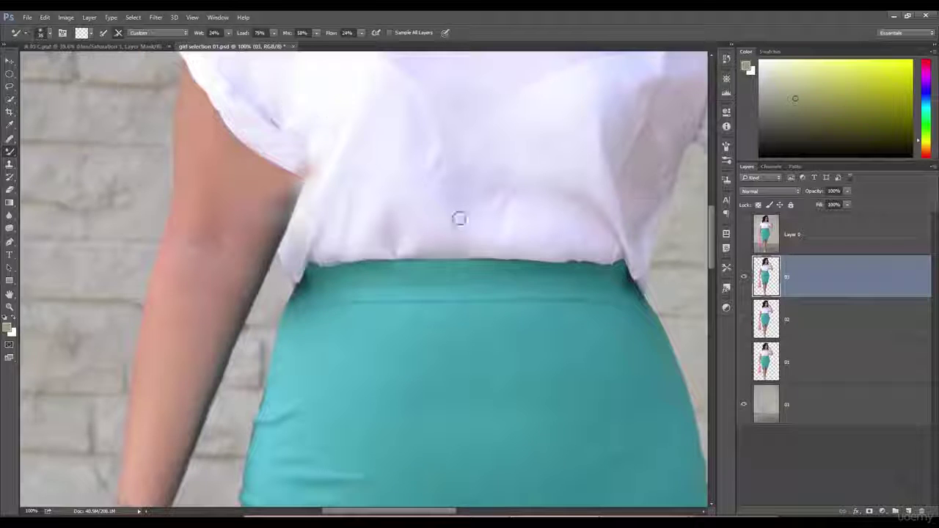
pyautogui.moveTo(467, 216); pyautogui.dragTo(476, 263)
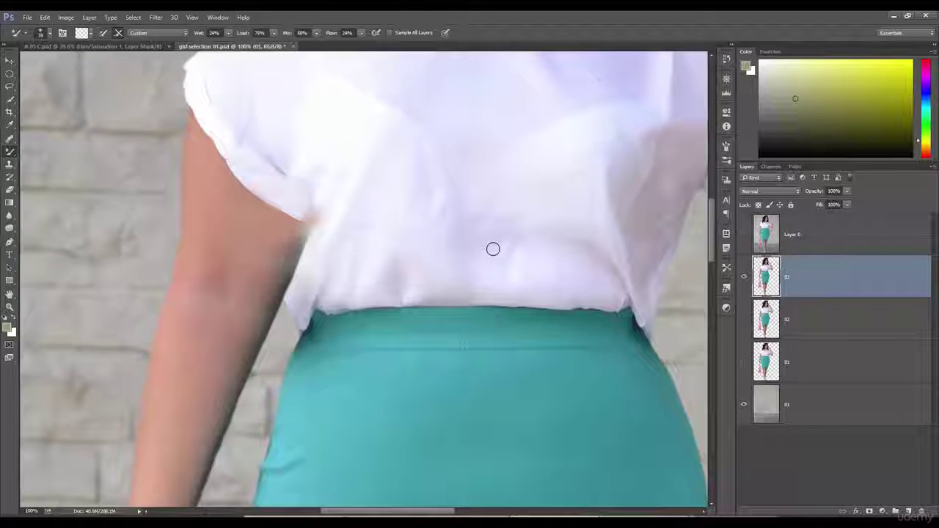